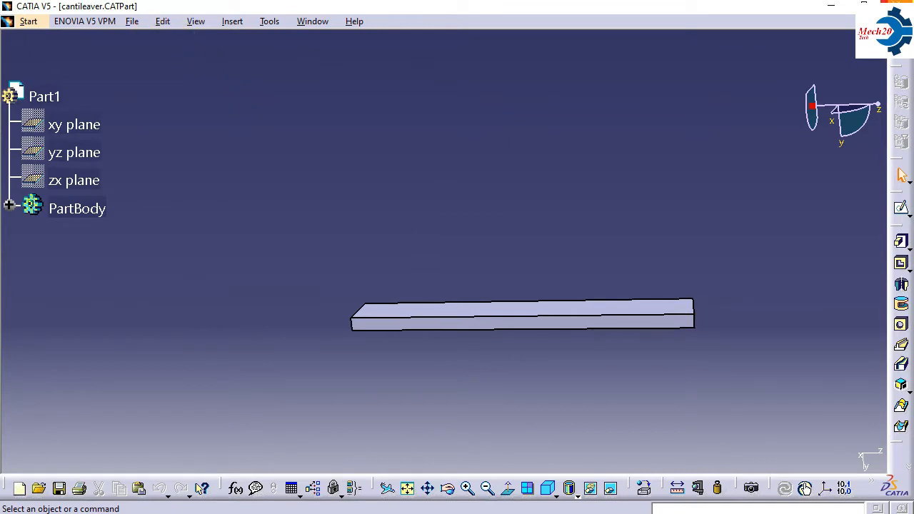
Switch to ANSYS Workbench, add a Static Structural analysis system to the project and look over its engineering data.
{"action": "left_click", "coordinate": [898, 5]}
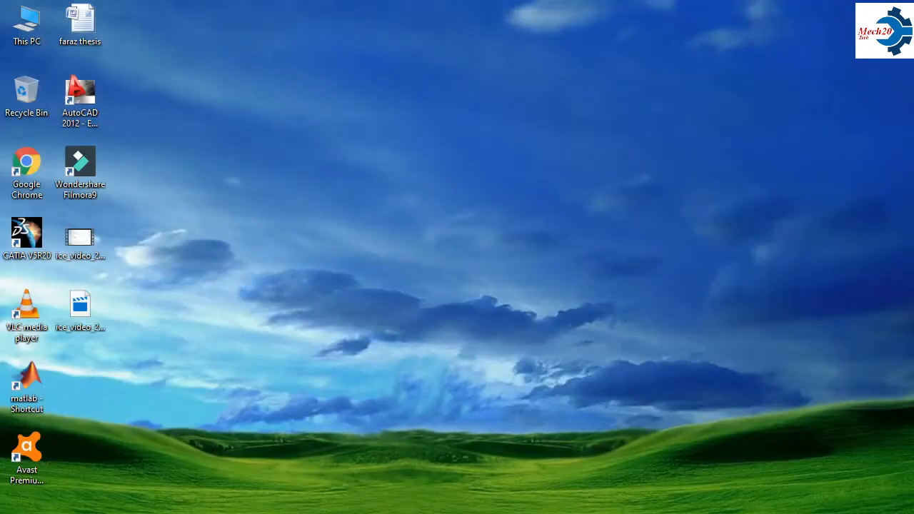
{"action": "left_click", "coordinate": [17, 513]}
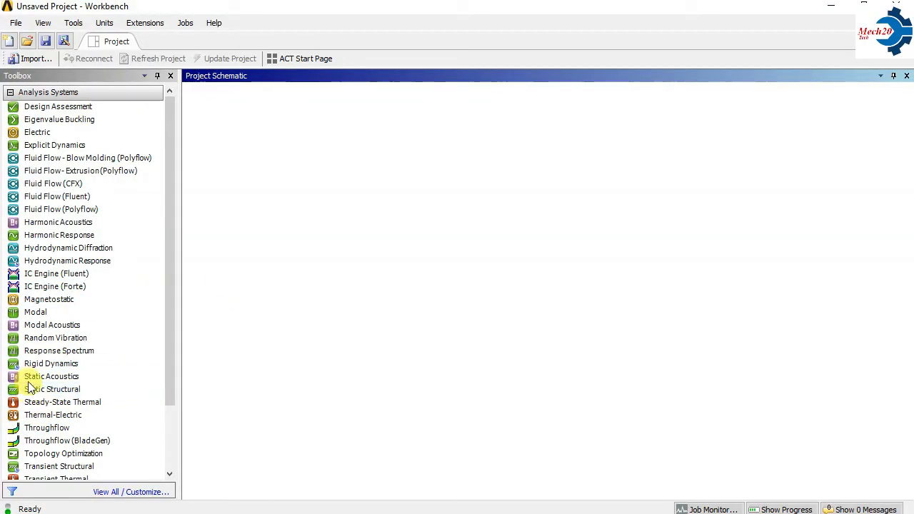
{"action": "double_click", "coordinate": [41, 390]}
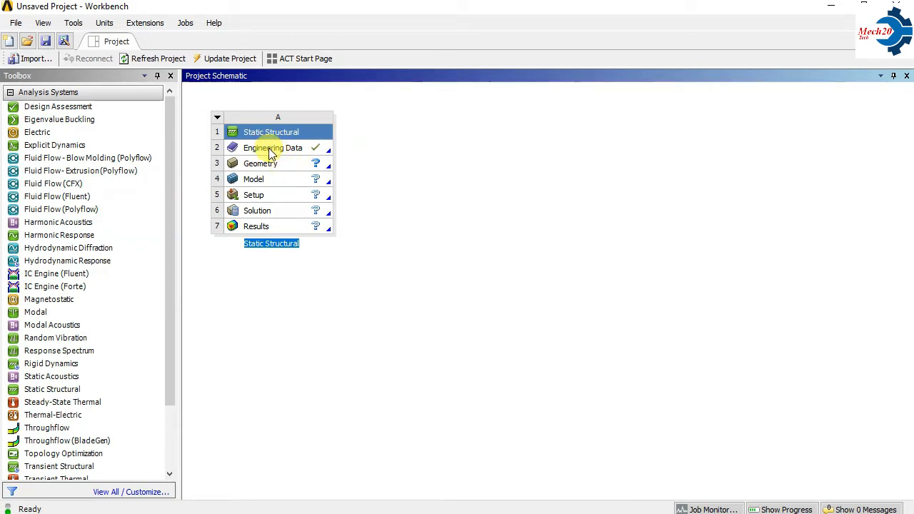
{"action": "double_click", "coordinate": [271, 149]}
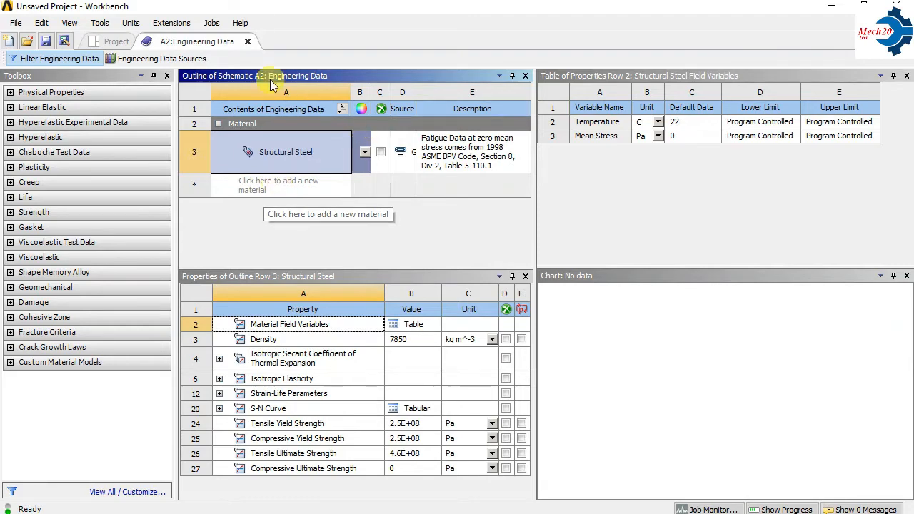
{"action": "left_click", "coordinate": [247, 41]}
Import the cantilever beam's geometry file into the Static Structural system and open the model in Mechanical.
{"action": "left_click", "coordinate": [261, 164]}
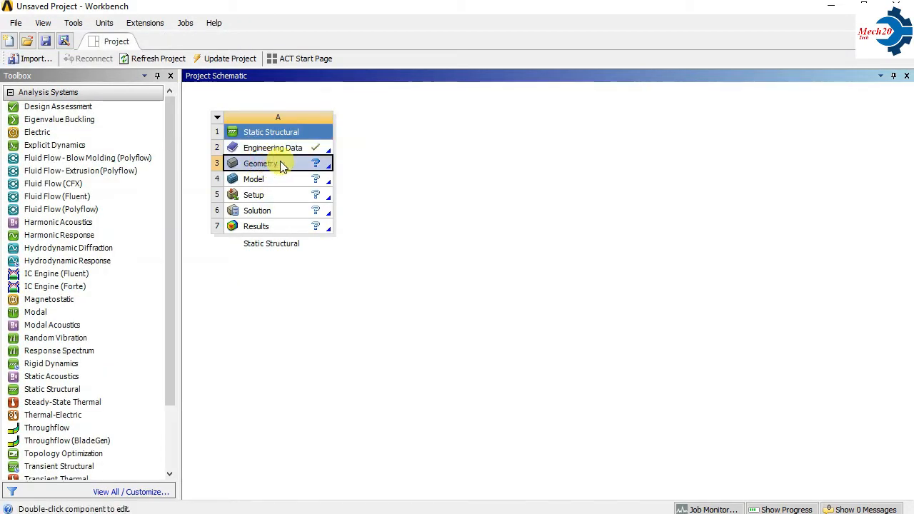
{"action": "right_click", "coordinate": [263, 164]}
{"action": "mouse_move", "coordinate": [382, 202]}
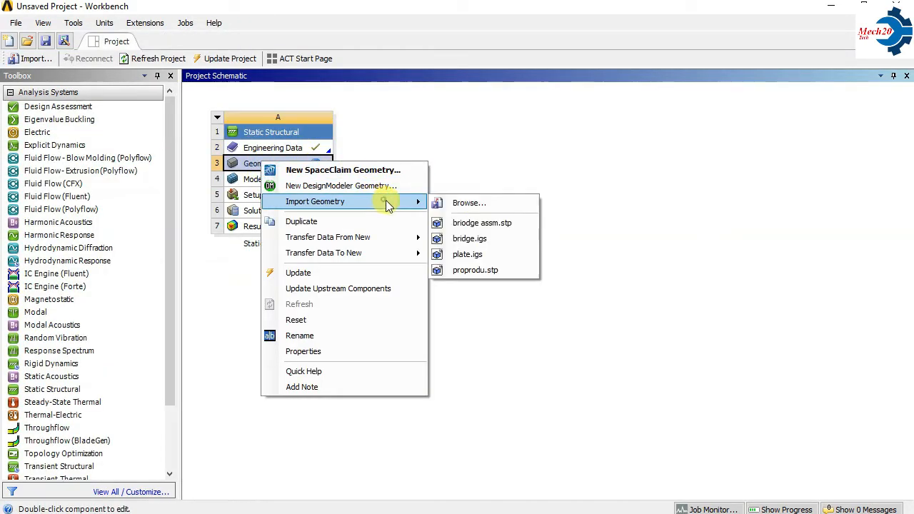
{"action": "left_click", "coordinate": [470, 202]}
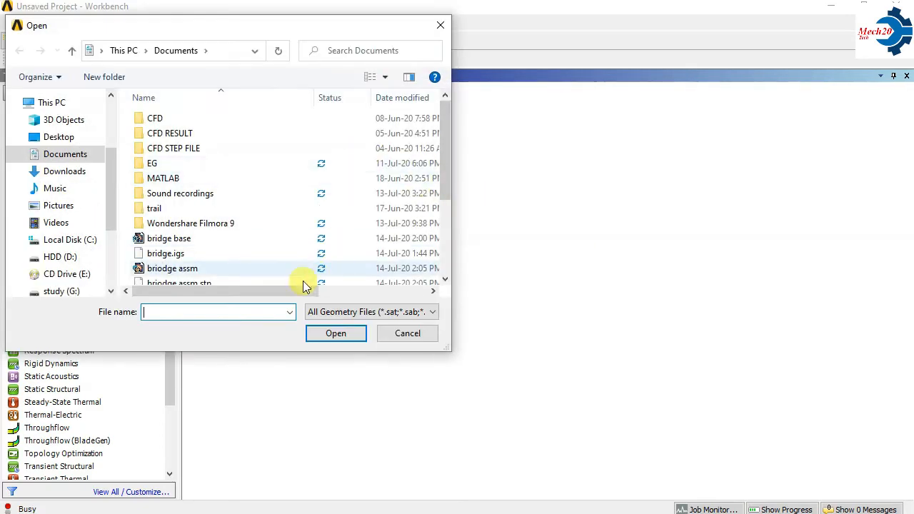
{"action": "double_click", "coordinate": [302, 271]}
{"action": "double_click", "coordinate": [254, 179]}
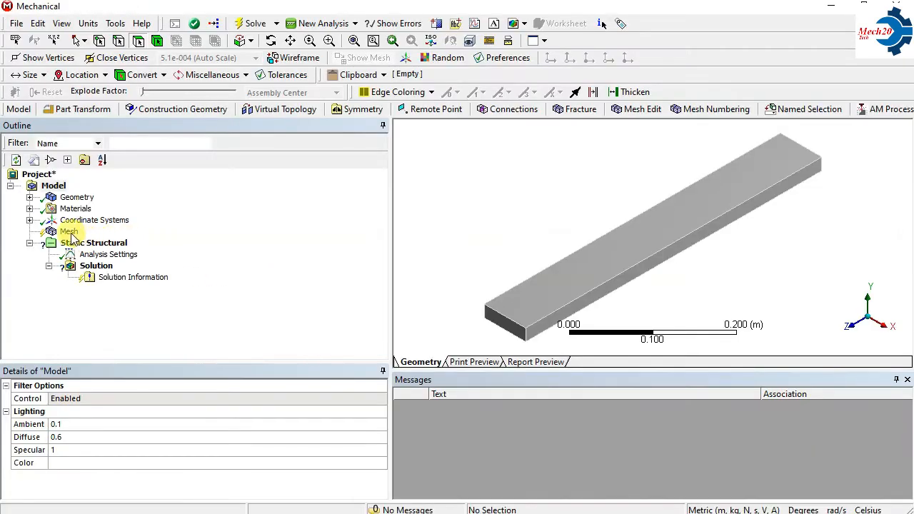
Insert a mesh sizing control scoped to the whole beam body with an element size of 5.
{"action": "right_click", "coordinate": [69, 233]}
{"action": "mouse_move", "coordinate": [206, 241]}
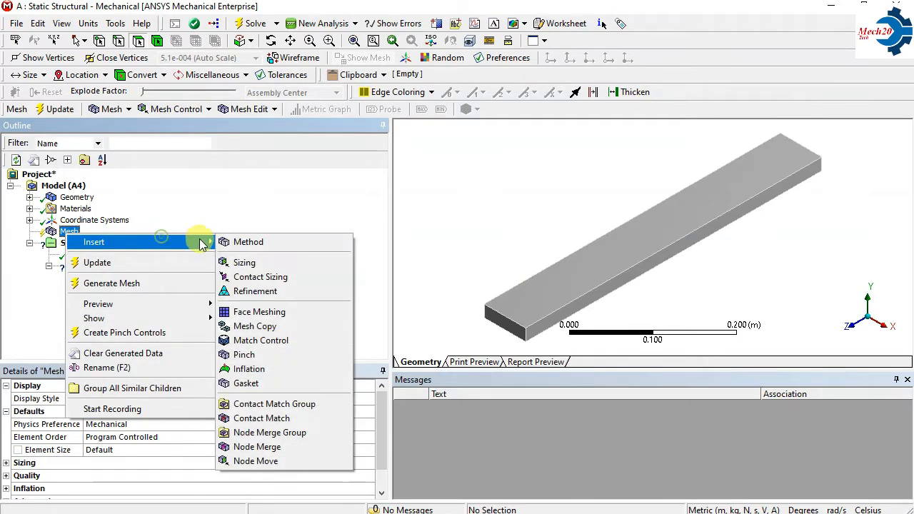
{"action": "left_click", "coordinate": [269, 264]}
{"action": "left_click", "coordinate": [586, 274]}
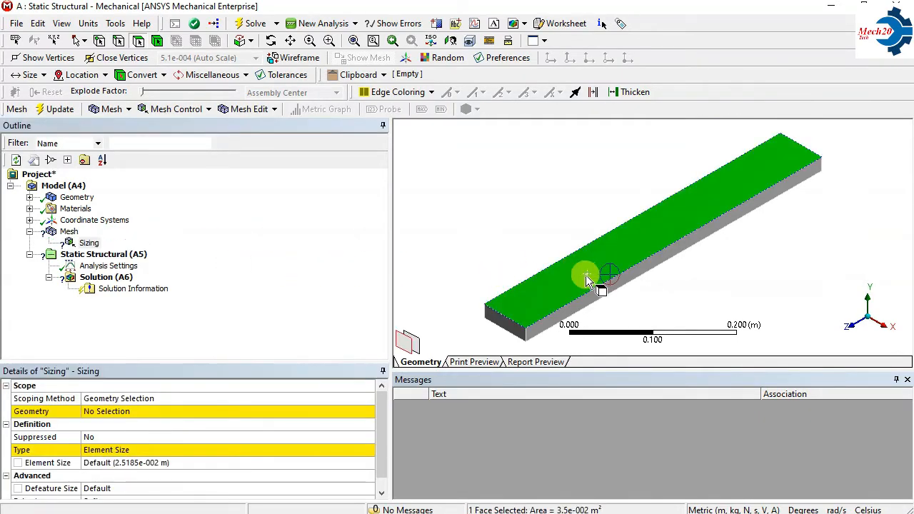
{"action": "left_click", "coordinate": [201, 413]}
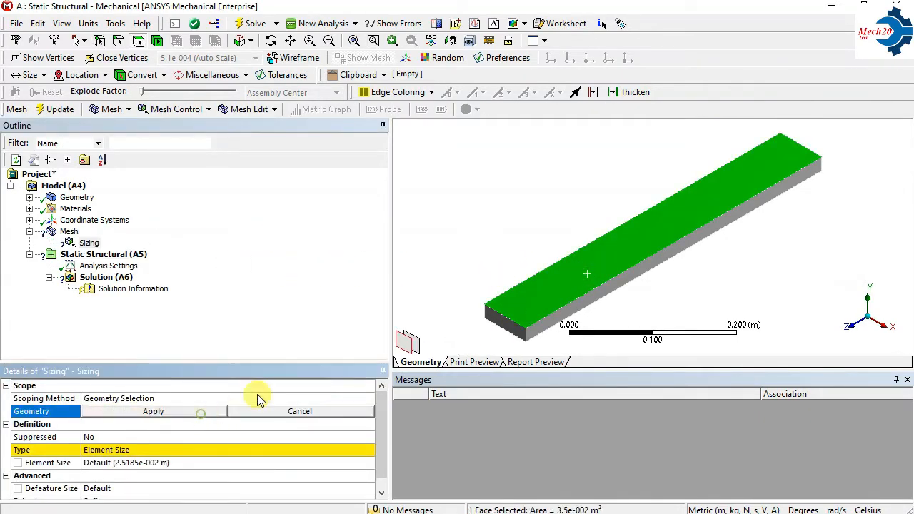
{"action": "left_click", "coordinate": [158, 41]}
{"action": "left_click", "coordinate": [553, 269]}
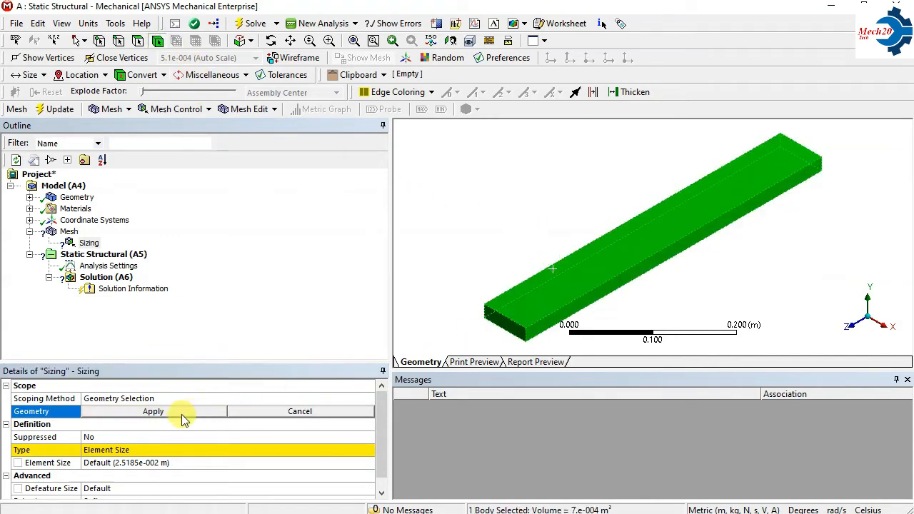
{"action": "left_click", "coordinate": [153, 412]}
{"action": "type", "text": "5"}
{"action": "key", "text": "Return"}
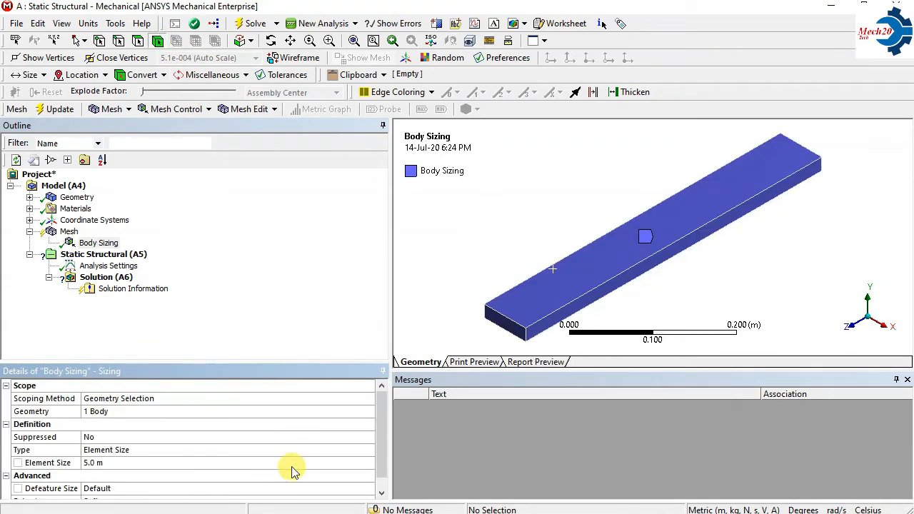
Generate the beam's mesh and inspect its elements up close.
{"action": "right_click", "coordinate": [70, 232]}
{"action": "left_click", "coordinate": [132, 279]}
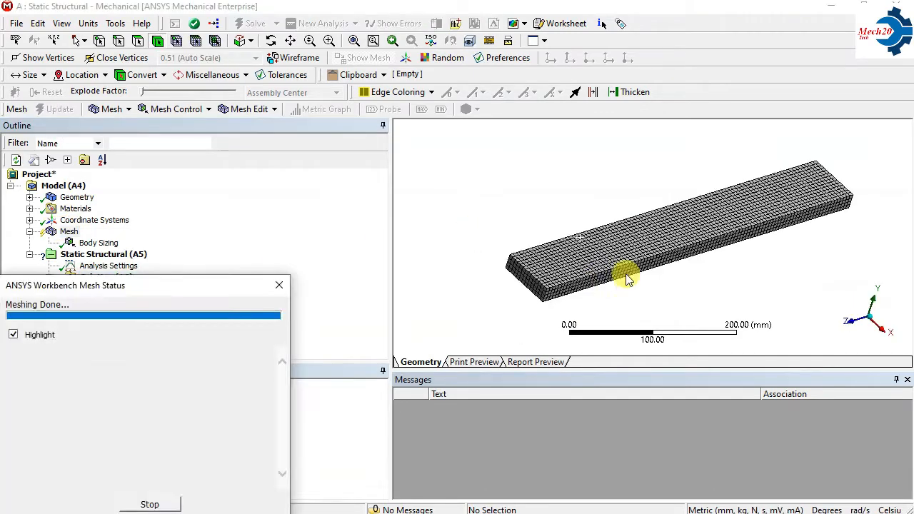
{"action": "scroll", "coordinate": [614, 239], "scroll_direction": "up", "scroll_amount": 10}
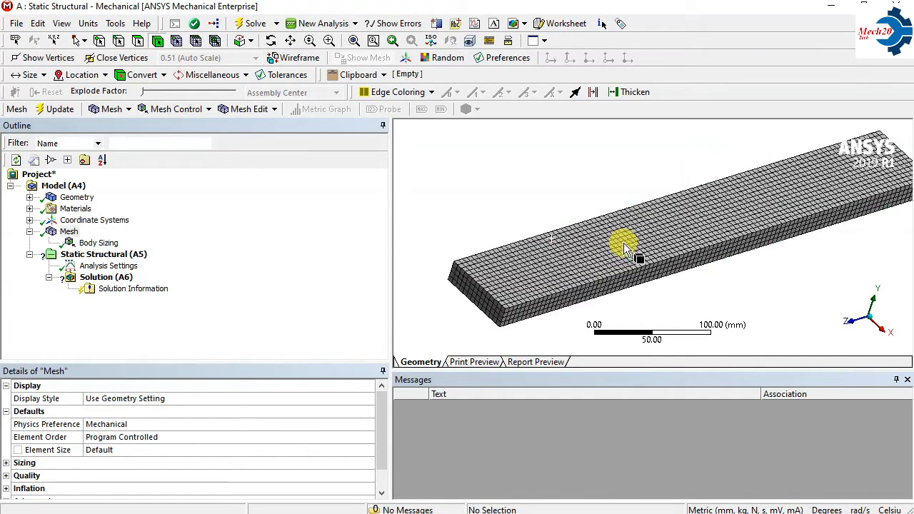
{"action": "scroll", "coordinate": [618, 245], "scroll_direction": "down", "scroll_amount": 8}
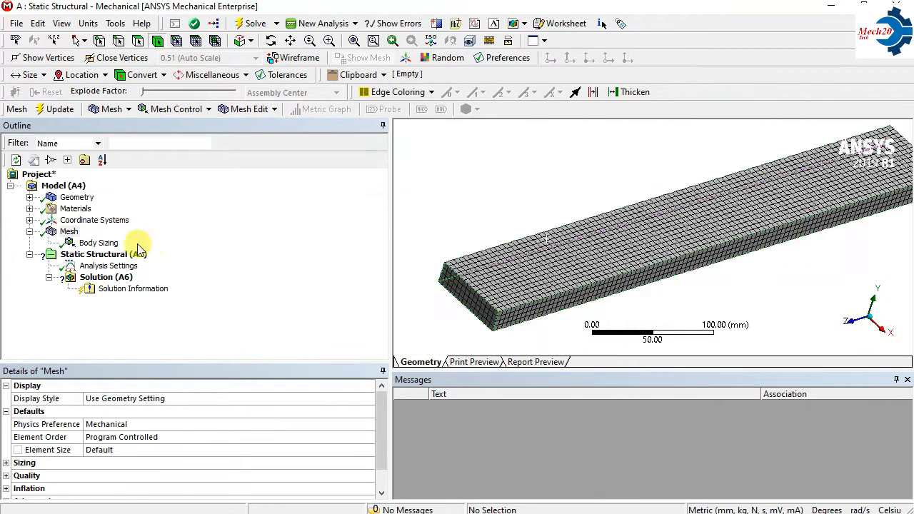
Add a fixed support to the static structural analysis on the beam's small end face on the +Z side.
{"action": "right_click", "coordinate": [84, 255]}
{"action": "mouse_move", "coordinate": [202, 266]}
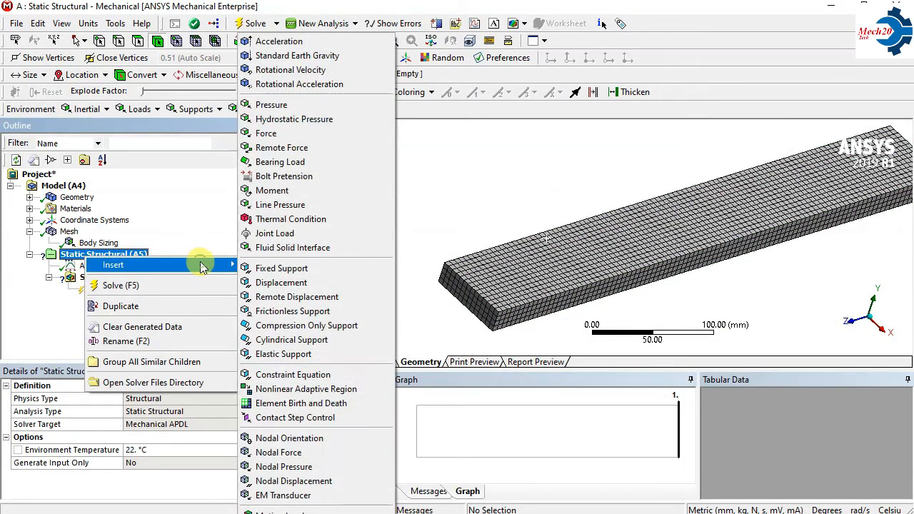
{"action": "left_click", "coordinate": [301, 268]}
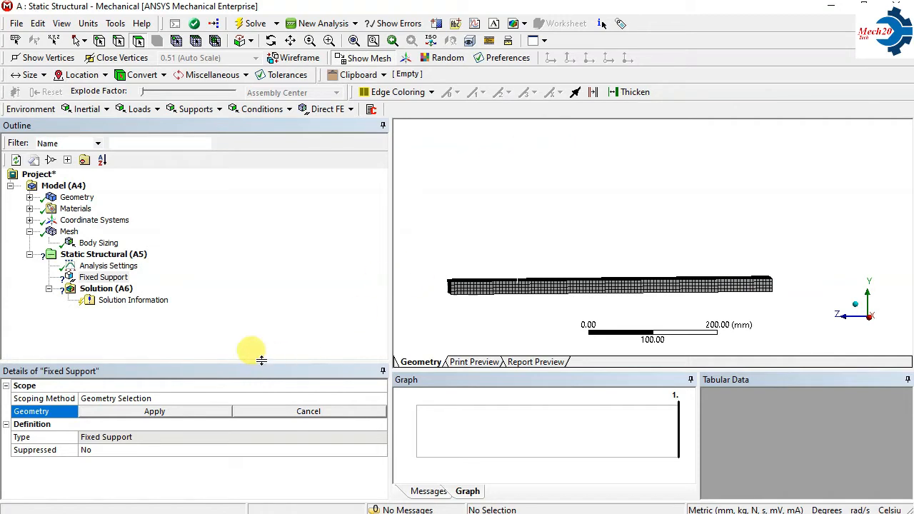
{"action": "middle_click_drag", "start_coordinate": [461, 281], "coordinate": [539, 272]}
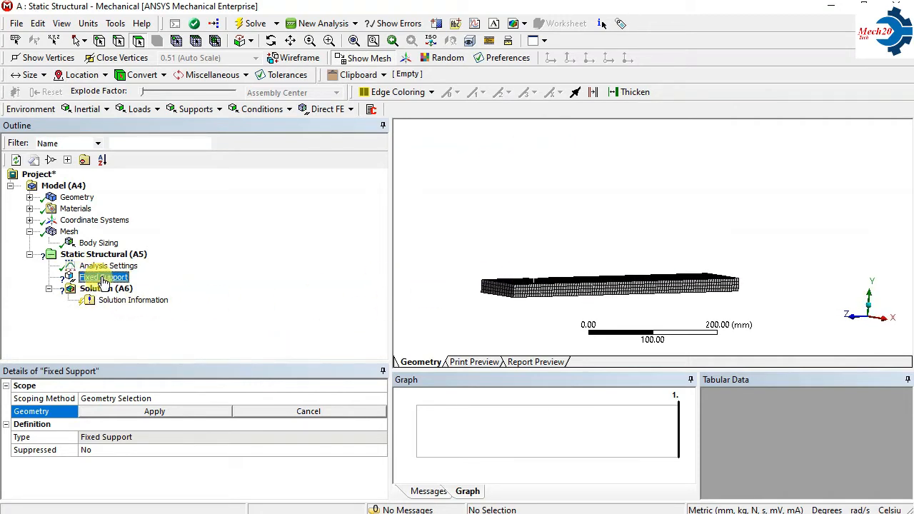
{"action": "left_click", "coordinate": [502, 297]}
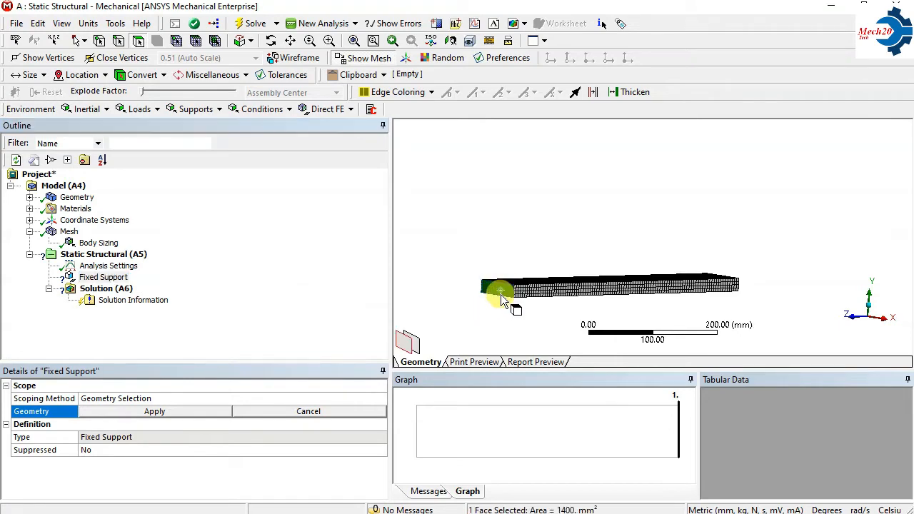
{"action": "scroll", "coordinate": [555, 289], "scroll_direction": "up", "scroll_amount": 5}
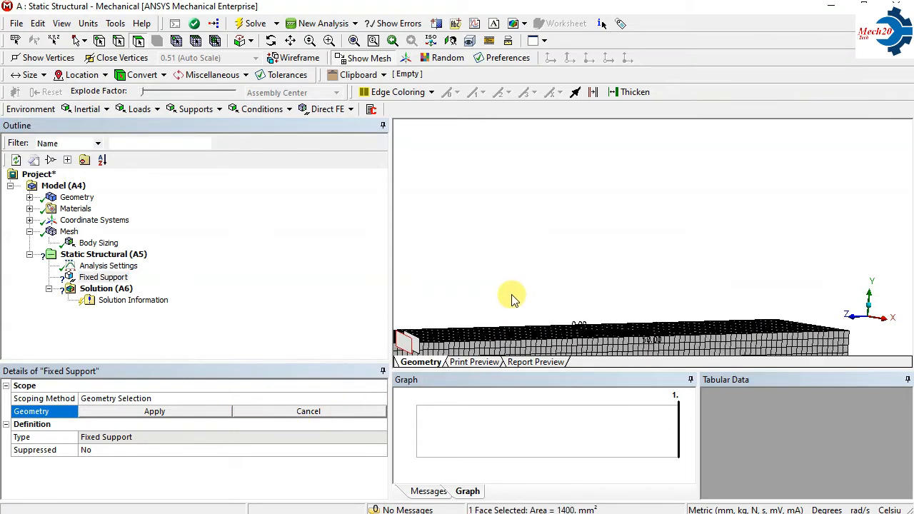
{"action": "middle_click_drag", "start_coordinate": [514, 293], "coordinate": [821, 177], "text": "ctrl"}
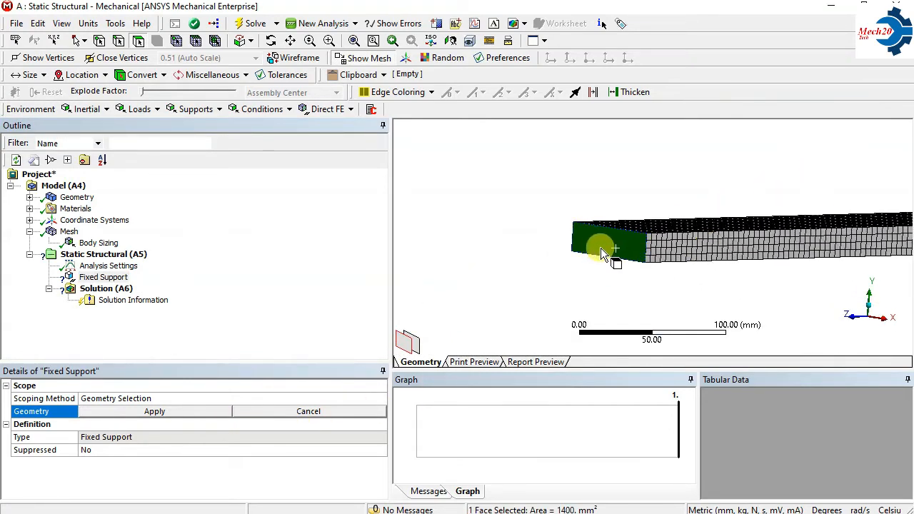
{"action": "left_click", "coordinate": [170, 420]}
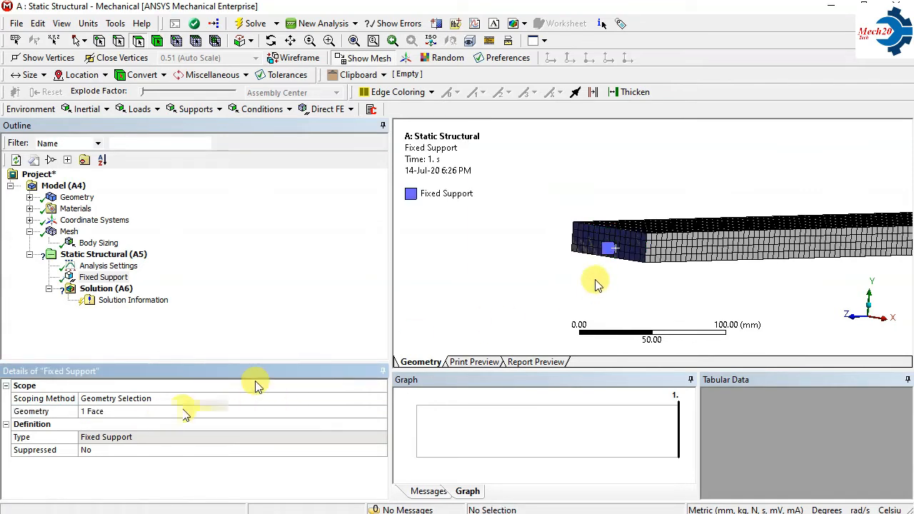
Insert a force load and apply it to the upper short edge at the beam's free end.
{"action": "scroll", "coordinate": [596, 269], "scroll_direction": "down", "scroll_amount": 4}
{"action": "middle_click_drag", "start_coordinate": [638, 259], "coordinate": [591, 243]}
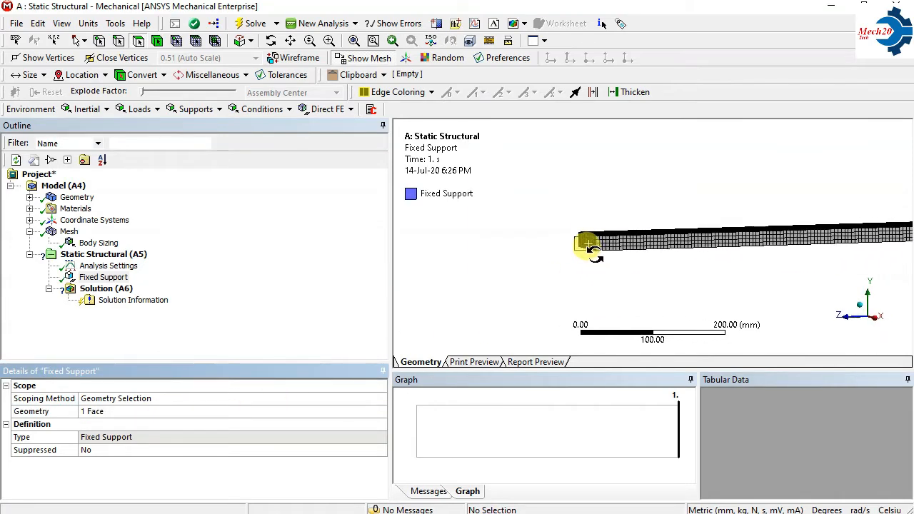
{"action": "middle_click_drag", "start_coordinate": [674, 259], "coordinate": [498, 275], "text": "ctrl"}
{"action": "mouse_move", "coordinate": [777, 229]}
{"action": "middle_mouse_down"}
{"action": "mouse_move", "coordinate": [790, 241]}
{"action": "mouse_move", "coordinate": [714, 255]}
{"action": "mouse_move", "coordinate": [785, 238]}
{"action": "middle_mouse_up"}
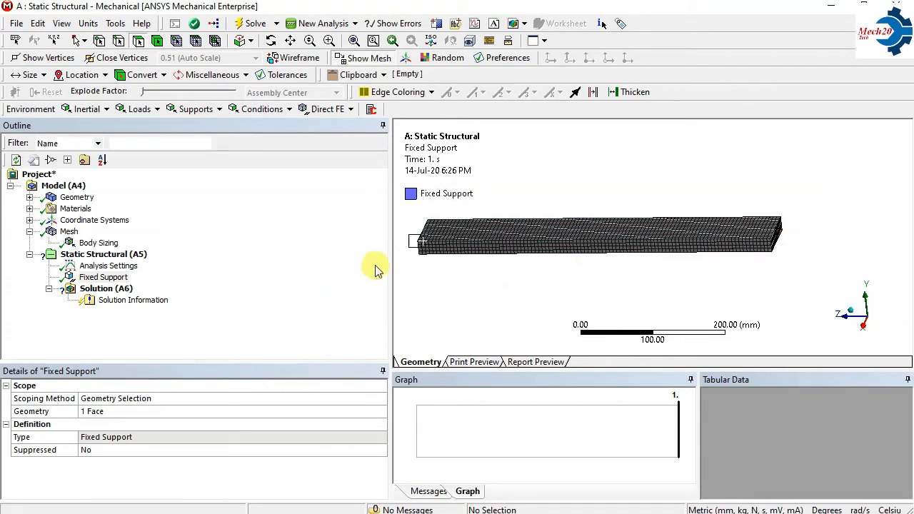
{"action": "left_click", "coordinate": [99, 255]}
{"action": "right_click", "coordinate": [98, 255]}
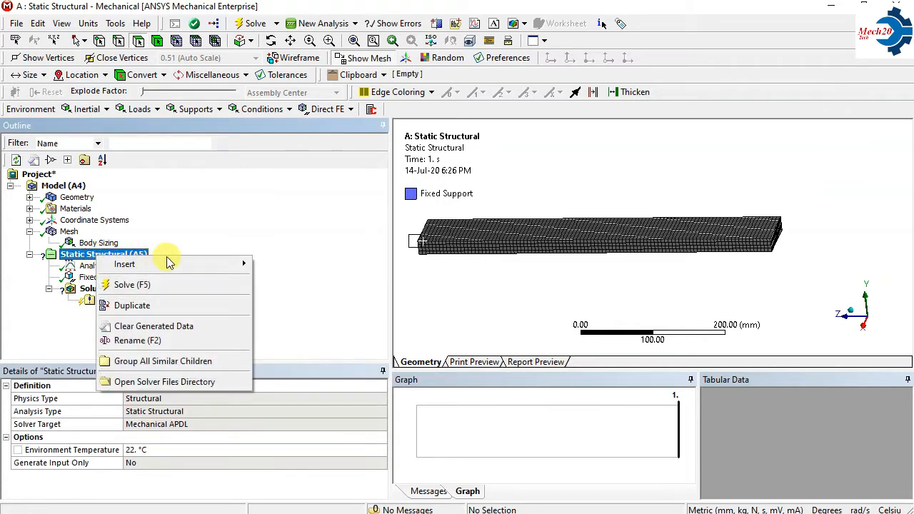
{"action": "mouse_move", "coordinate": [180, 263]}
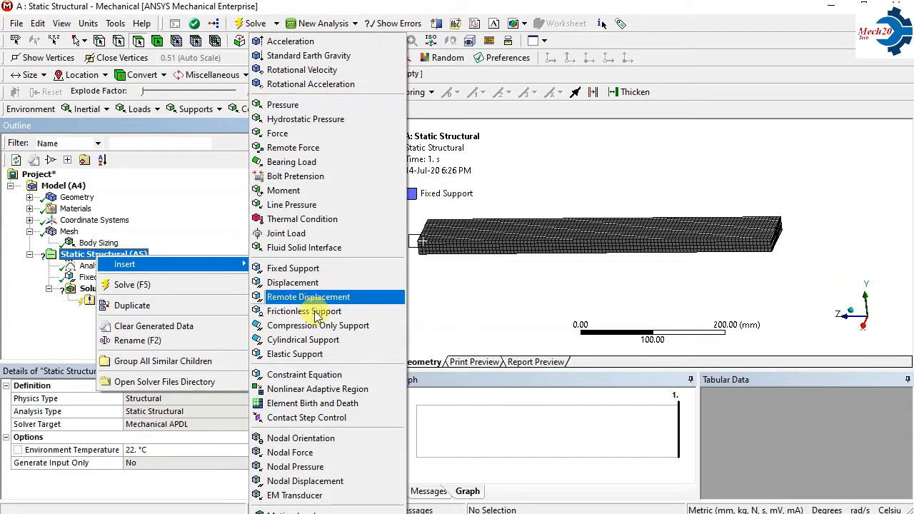
{"action": "left_click", "coordinate": [286, 134]}
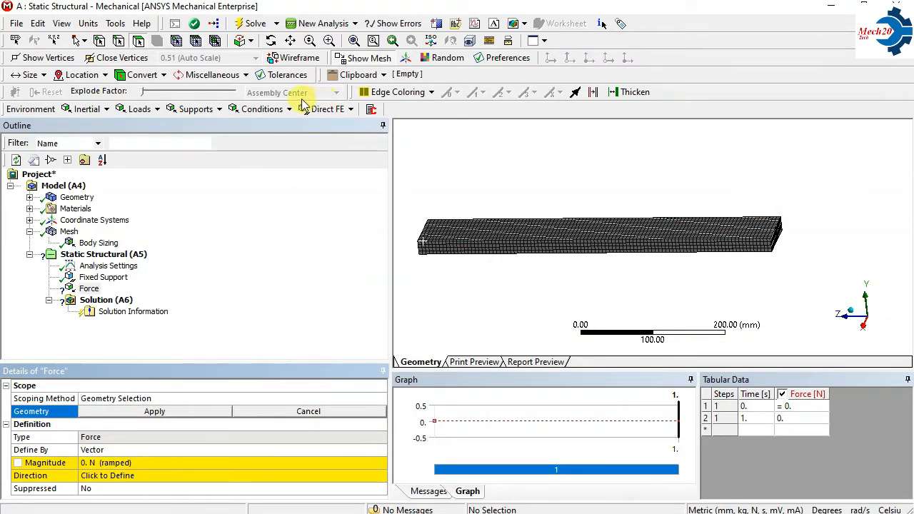
{"action": "left_click", "coordinate": [117, 41]}
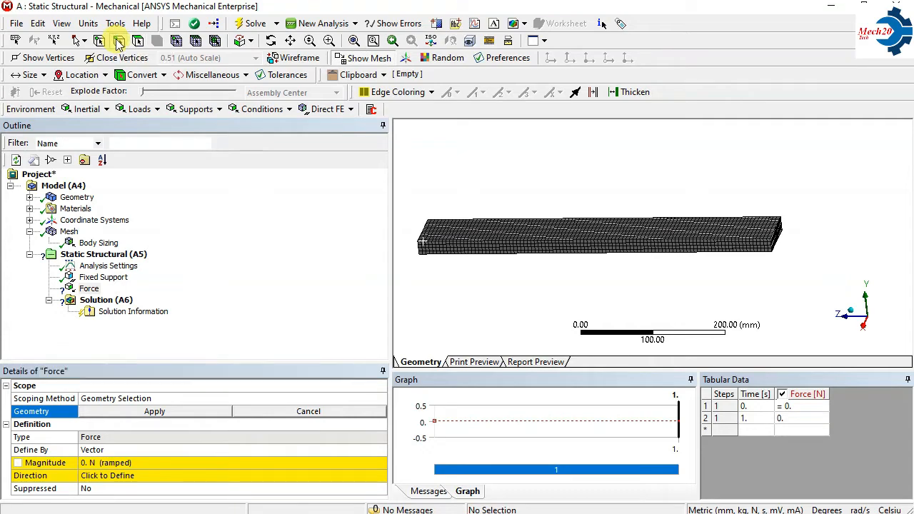
{"action": "left_click", "coordinate": [778, 230]}
{"action": "scroll", "coordinate": [800, 243], "scroll_direction": "up", "scroll_amount": 4}
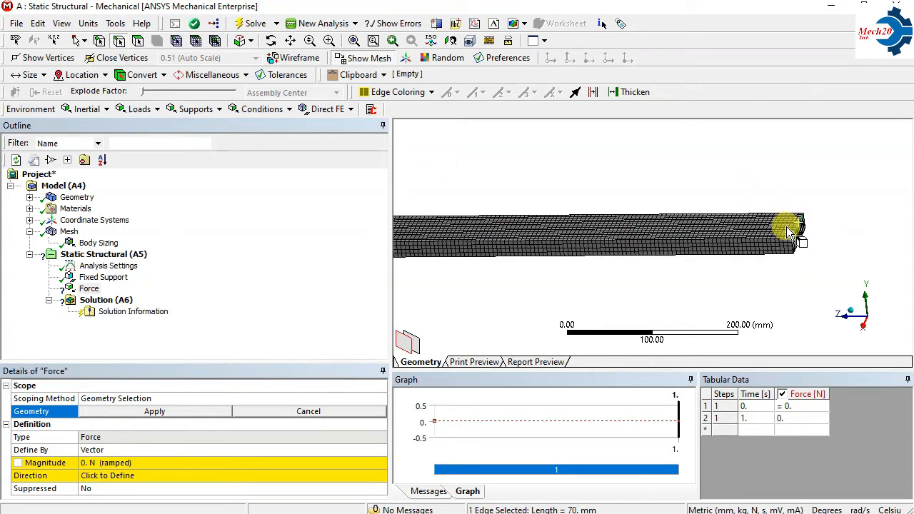
{"action": "middle_click_drag", "start_coordinate": [847, 241], "coordinate": [710, 180], "text": "ctrl"}
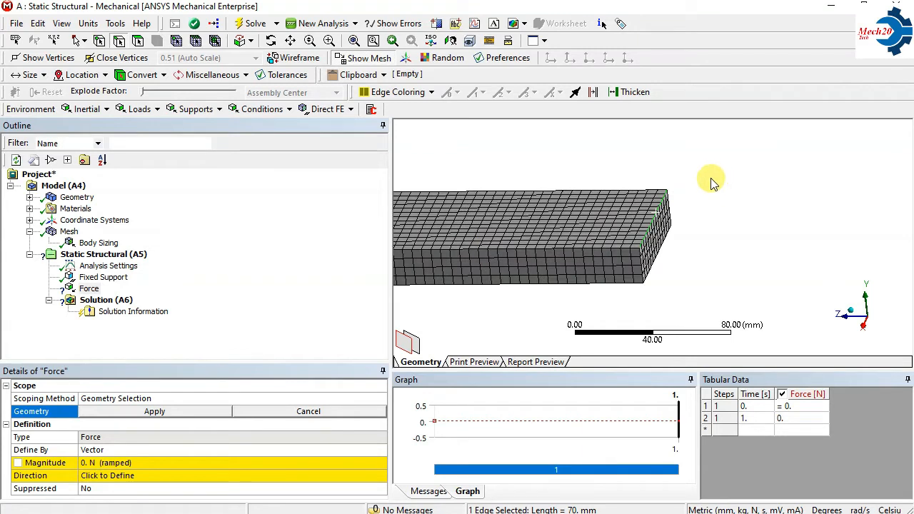
{"action": "left_click", "coordinate": [651, 234]}
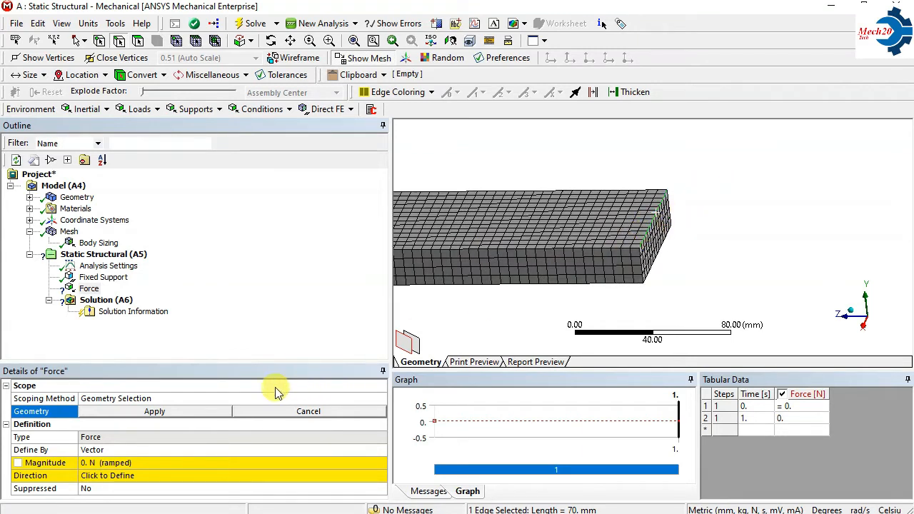
{"action": "left_click", "coordinate": [155, 412]}
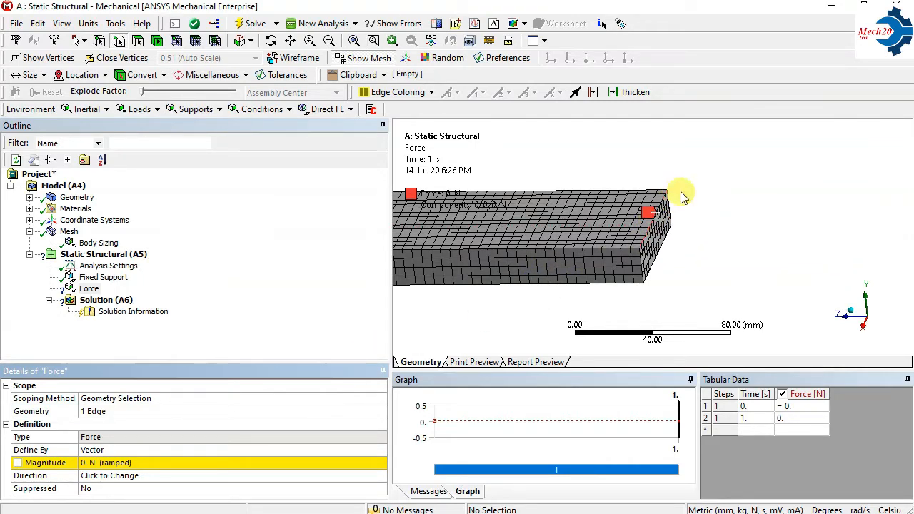
Set the edge force's magnitude to 500 N and check which way its arrow points at the beam's free end.
{"action": "scroll", "coordinate": [556, 271], "scroll_direction": "down", "scroll_amount": 3}
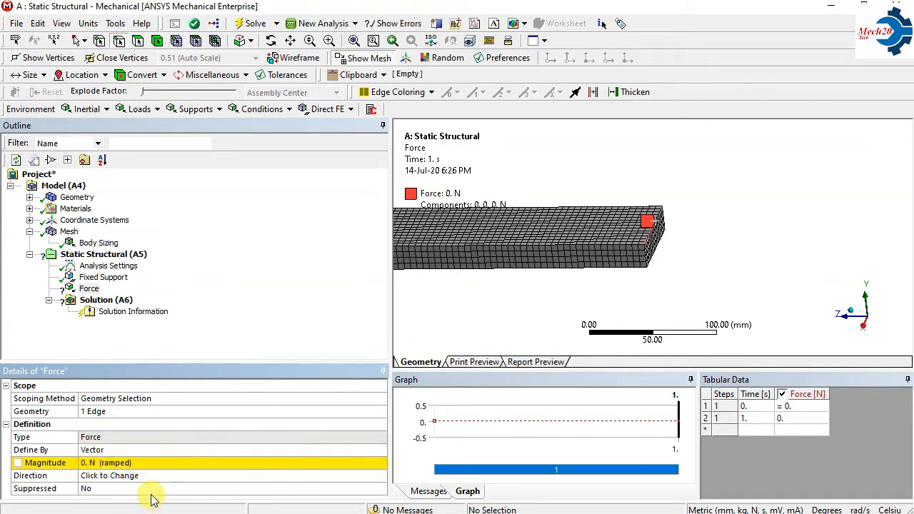
{"action": "left_click", "coordinate": [96, 463]}
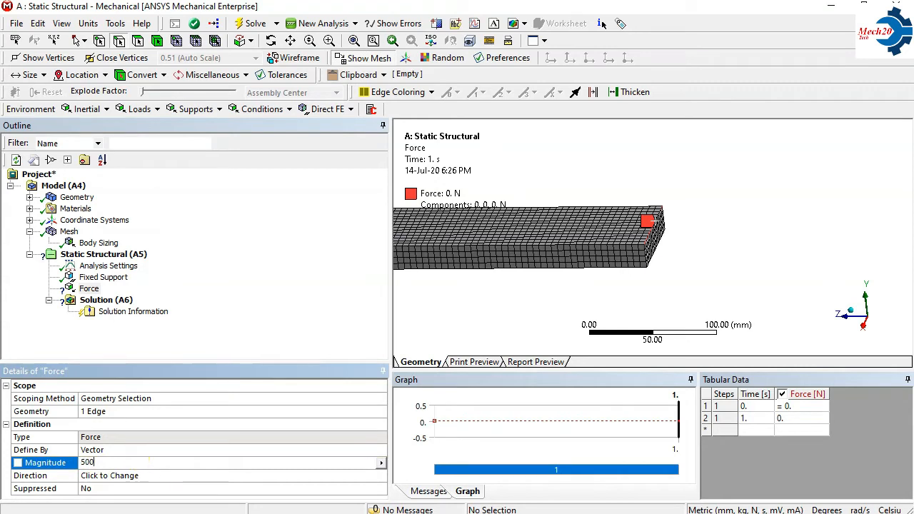
{"action": "type", "text": "500"}
{"action": "key", "text": "Return"}
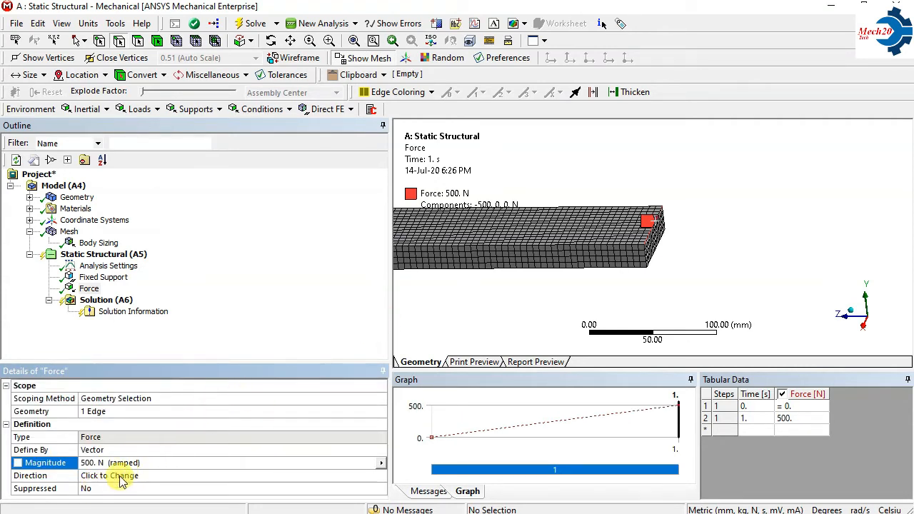
{"action": "middle_click_drag", "start_coordinate": [522, 259], "coordinate": [483, 242]}
{"action": "scroll", "coordinate": [649, 305], "scroll_direction": "up", "scroll_amount": 6}
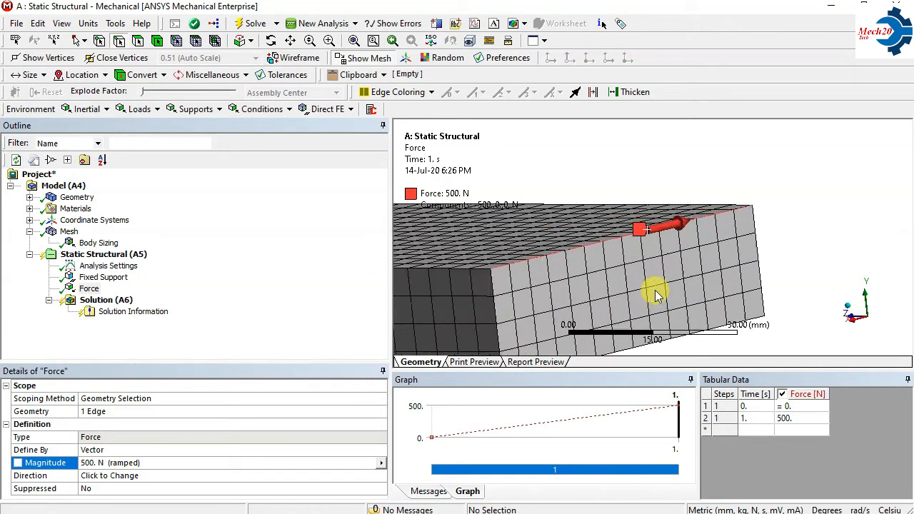
{"action": "scroll", "coordinate": [653, 289], "scroll_direction": "up", "scroll_amount": 4}
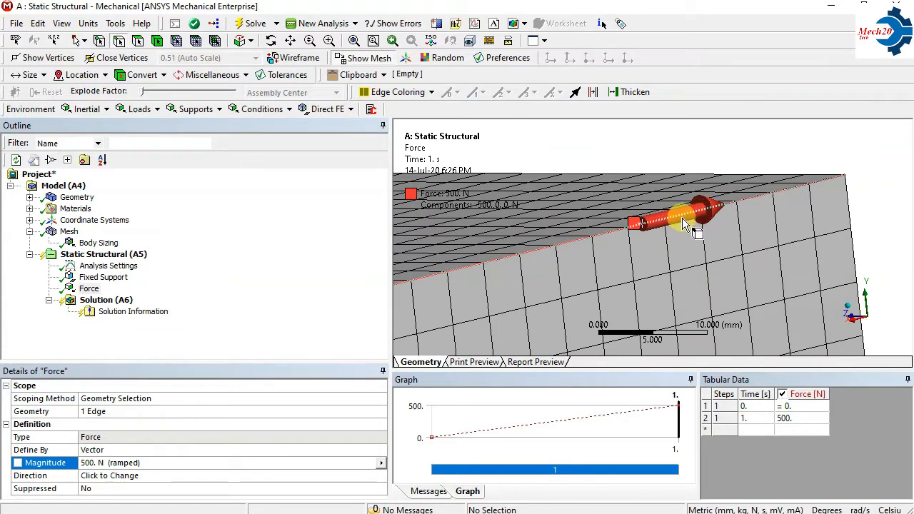
{"action": "scroll", "coordinate": [693, 223], "scroll_direction": "down", "scroll_amount": 8}
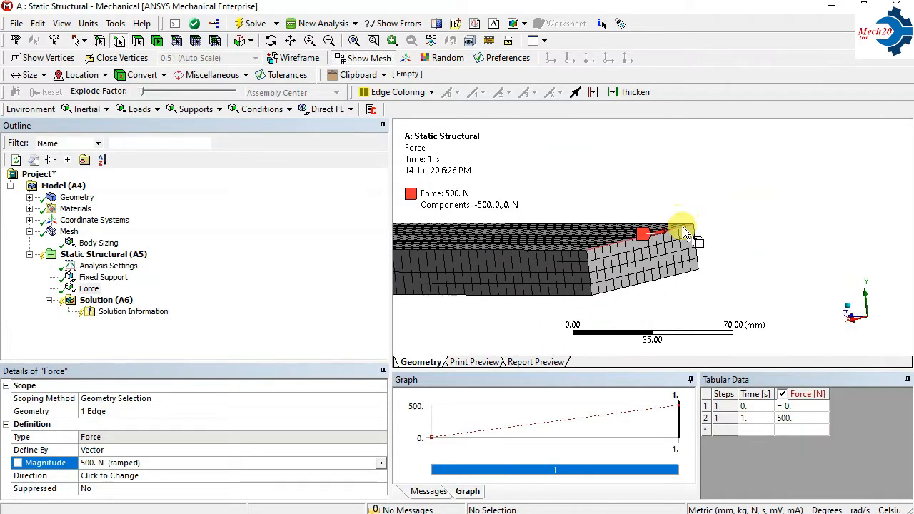
{"action": "mouse_move", "coordinate": [712, 241]}
{"action": "middle_mouse_down"}
{"action": "mouse_move", "coordinate": [709, 250]}
{"action": "mouse_move", "coordinate": [724, 241]}
{"action": "mouse_move", "coordinate": [812, 302]}
{"action": "mouse_move", "coordinate": [750, 288]}
{"action": "middle_mouse_up"}
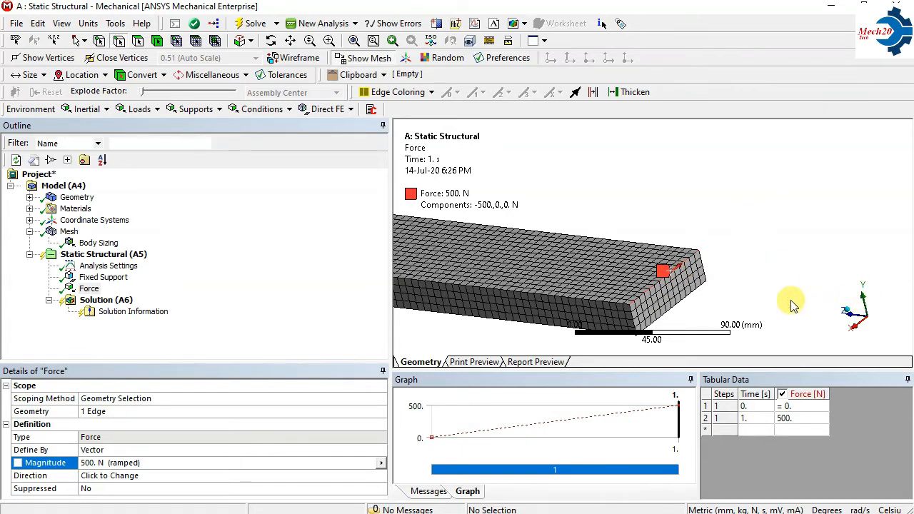
{"action": "middle_click_drag", "start_coordinate": [571, 299], "coordinate": [540, 337]}
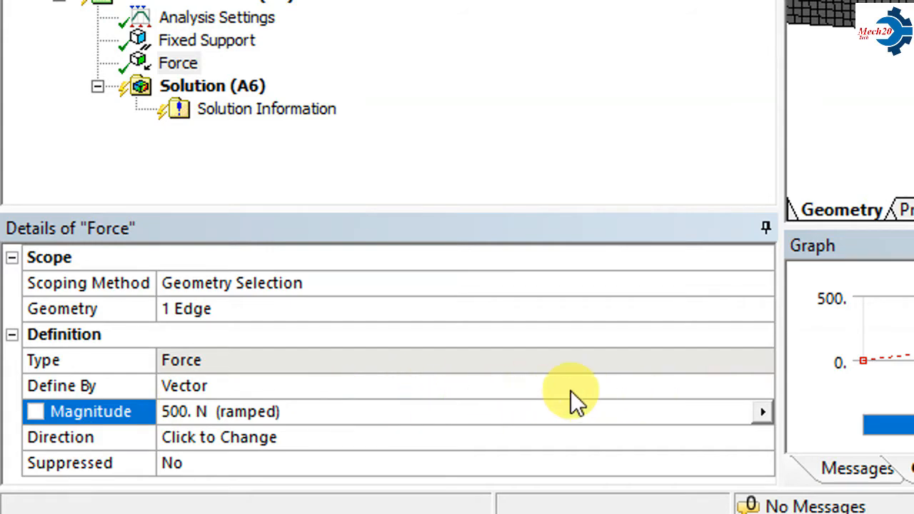
Define the force by components in the global coordinate system with a Y component of -500 N.
{"action": "left_click", "coordinate": [643, 386]}
{"action": "left_click", "coordinate": [762, 384]}
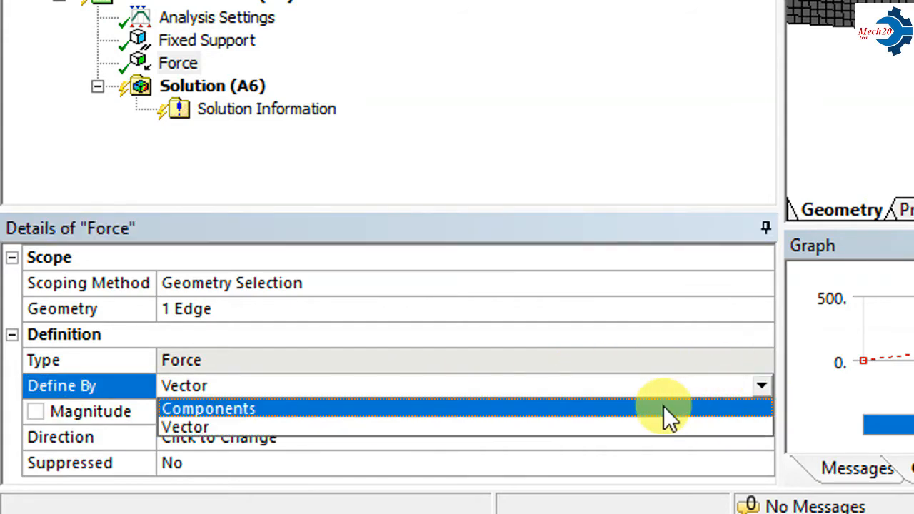
{"action": "left_click", "coordinate": [575, 407]}
{"action": "scroll", "coordinate": [151, 446], "scroll_direction": "down", "scroll_amount": 1}
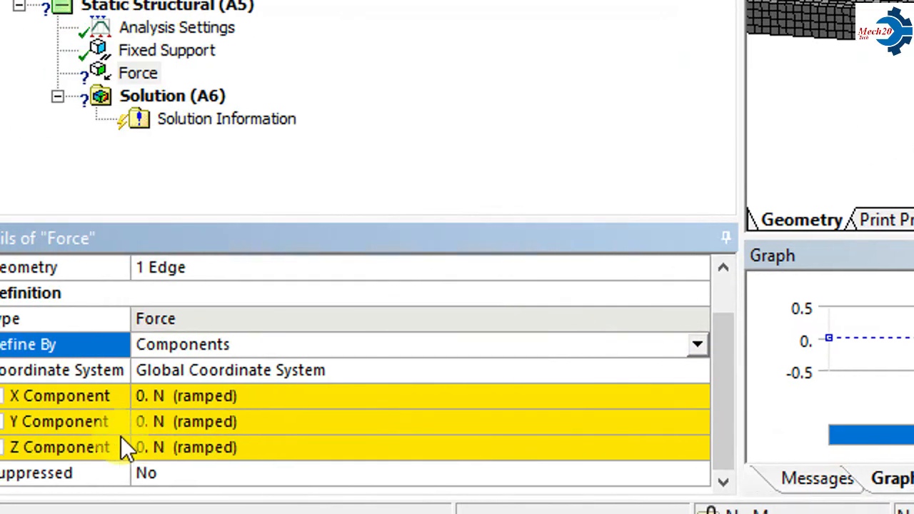
{"action": "left_click", "coordinate": [189, 421]}
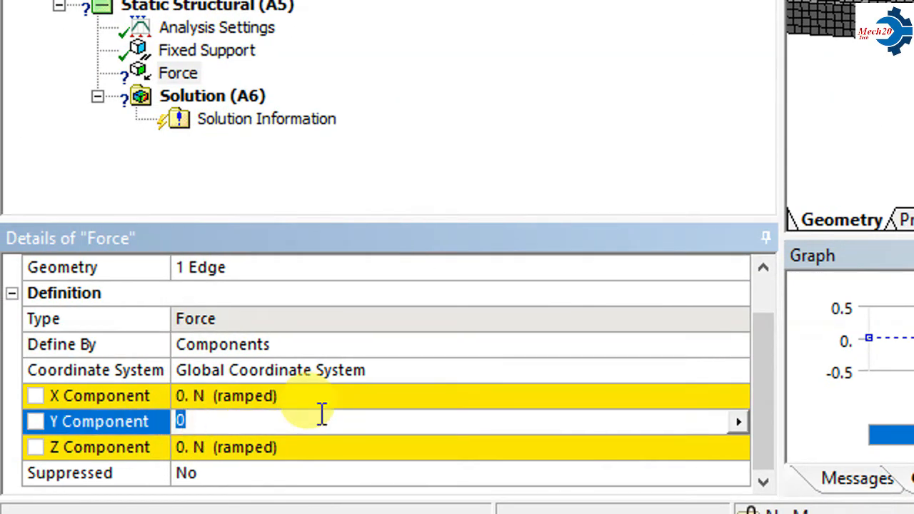
{"action": "type", "text": "-"}
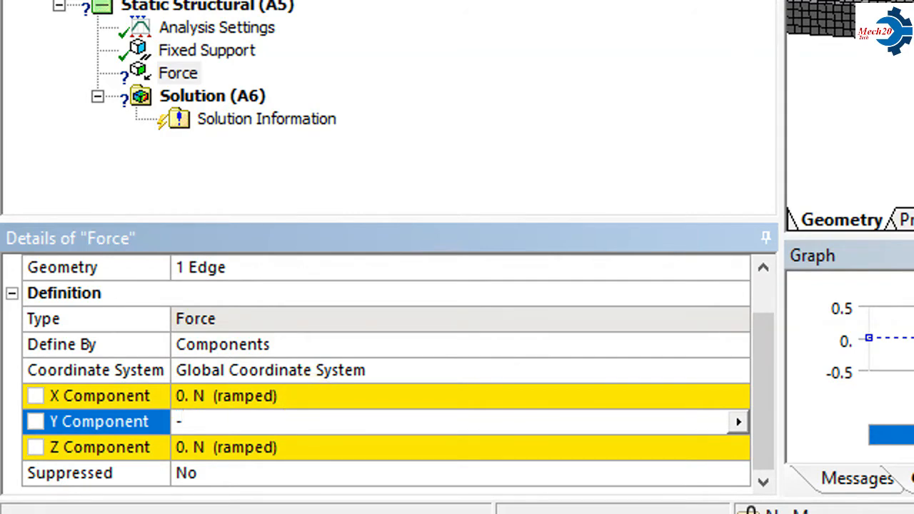
{"action": "type", "text": "500"}
{"action": "key", "text": "Return"}
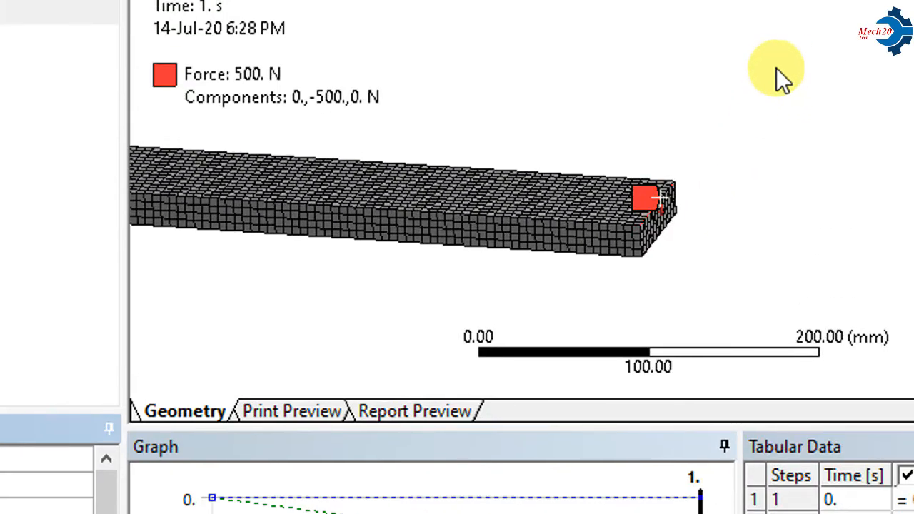
Examine the force arrow's direction on the free-end edge up close and across the whole beam.
{"action": "scroll", "coordinate": [758, 75], "scroll_direction": "up", "scroll_amount": 5}
{"action": "scroll", "coordinate": [686, 289], "scroll_direction": "up", "scroll_amount": 3}
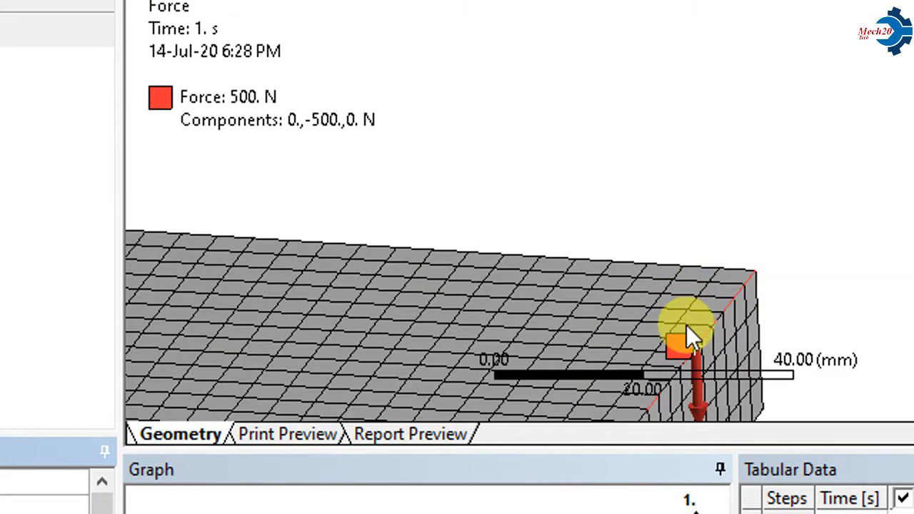
{"action": "middle_click_drag", "start_coordinate": [684, 322], "coordinate": [547, 101], "text": "ctrl"}
{"action": "scroll", "coordinate": [560, 172], "scroll_direction": "up", "scroll_amount": 1}
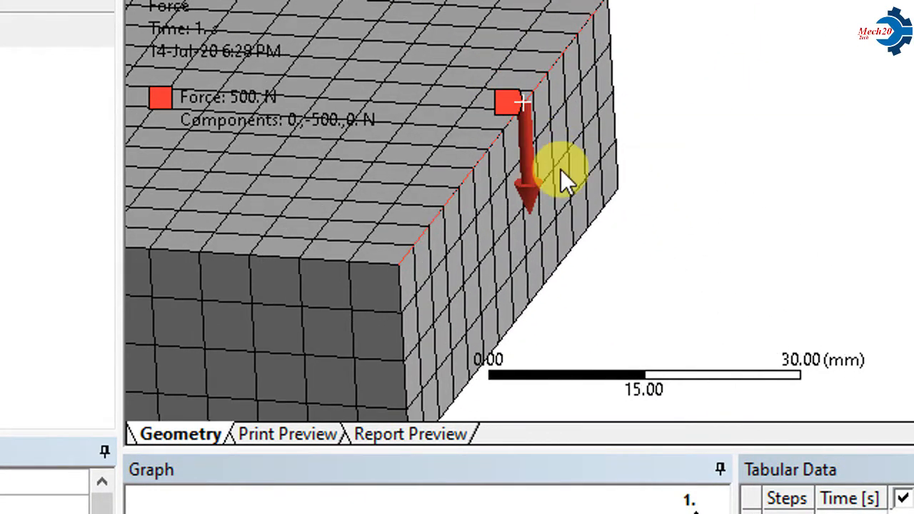
{"action": "middle_click_drag", "start_coordinate": [561, 179], "coordinate": [612, 192], "text": "ctrl"}
{"action": "scroll", "coordinate": [560, 197], "scroll_direction": "down", "scroll_amount": 4}
{"action": "scroll", "coordinate": [592, 163], "scroll_direction": "down", "scroll_amount": 4}
{"action": "scroll", "coordinate": [624, 194], "scroll_direction": "down", "scroll_amount": 2}
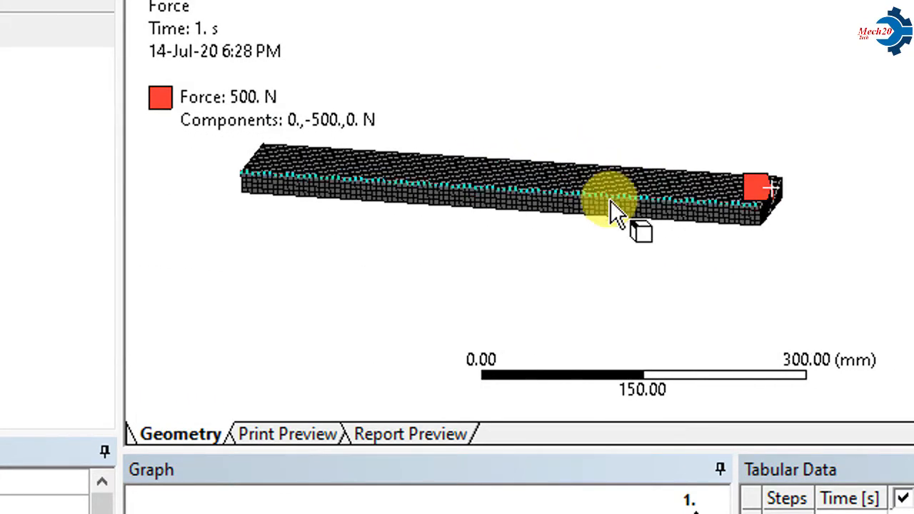
{"action": "middle_click_drag", "start_coordinate": [611, 200], "coordinate": [555, 209]}
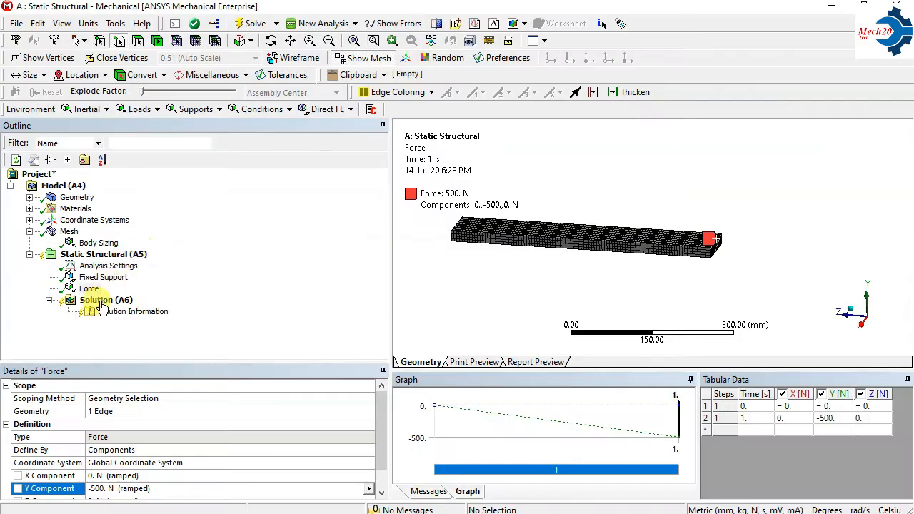
Insert a total deformation result for all bodies in the solution.
{"action": "right_click", "coordinate": [98, 304]}
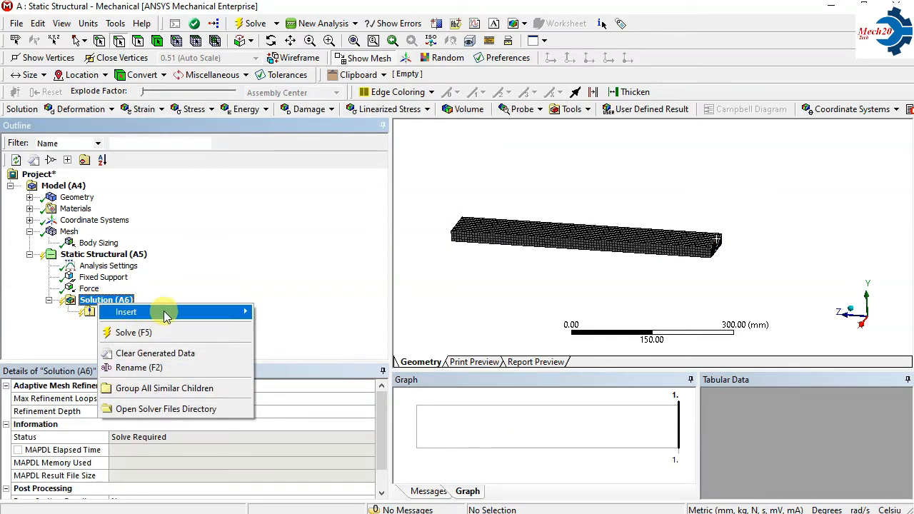
{"action": "mouse_move", "coordinate": [249, 311]}
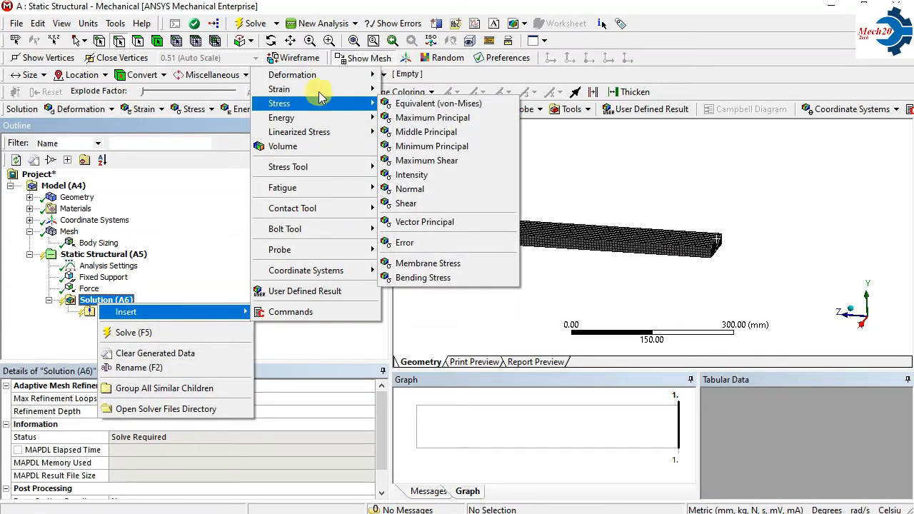
{"action": "mouse_move", "coordinate": [307, 75]}
{"action": "left_click", "coordinate": [443, 78]}
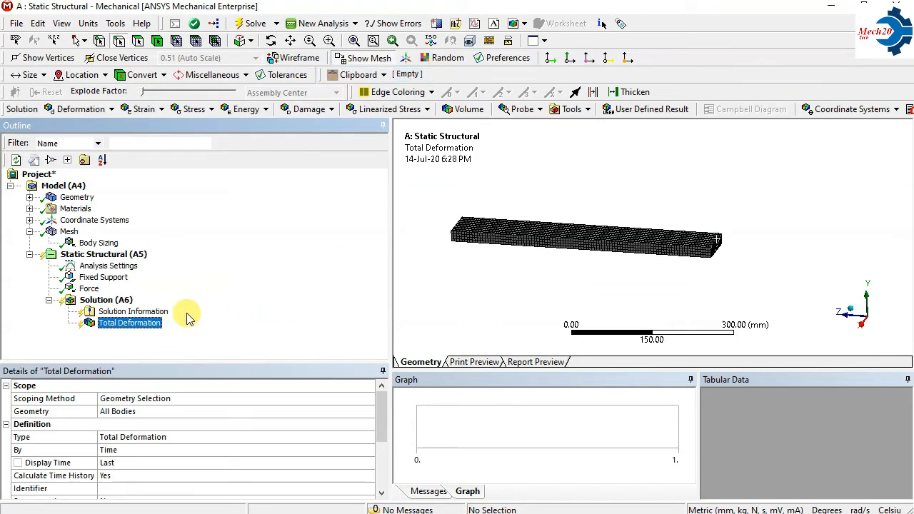
Insert equivalent elastic strain and equivalent (von-Mises) stress results in the solution.
{"action": "right_click", "coordinate": [107, 301]}
{"action": "mouse_move", "coordinate": [186, 310]}
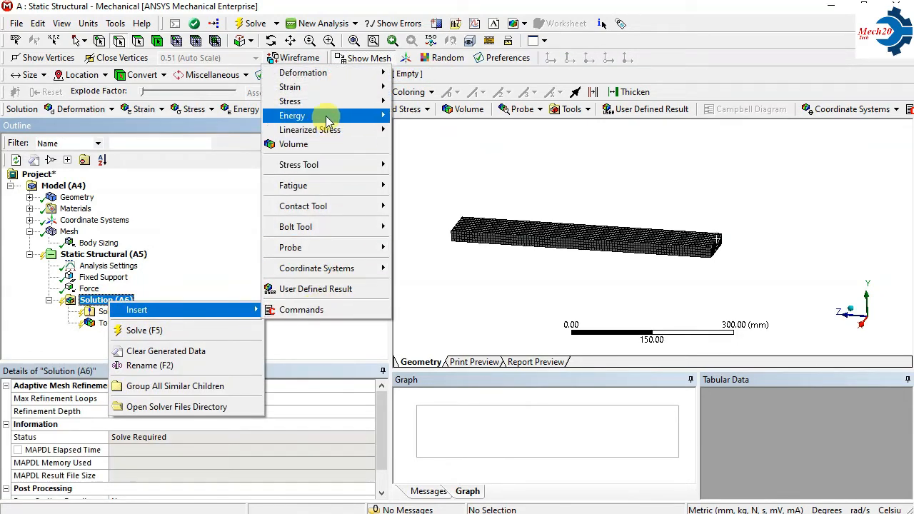
{"action": "mouse_move", "coordinate": [310, 103]}
{"action": "left_click", "coordinate": [443, 101]}
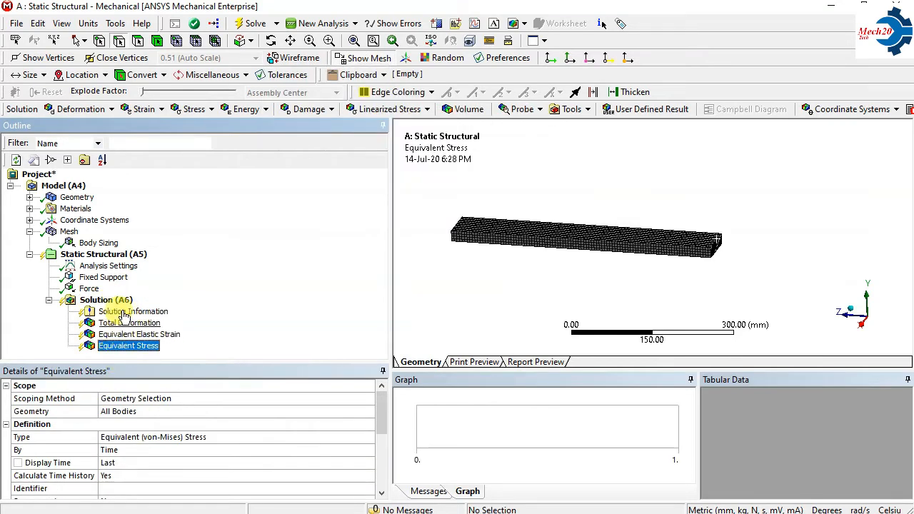
Solve the static structural analysis and display the total deformation result on the beam.
{"action": "right_click", "coordinate": [119, 303]}
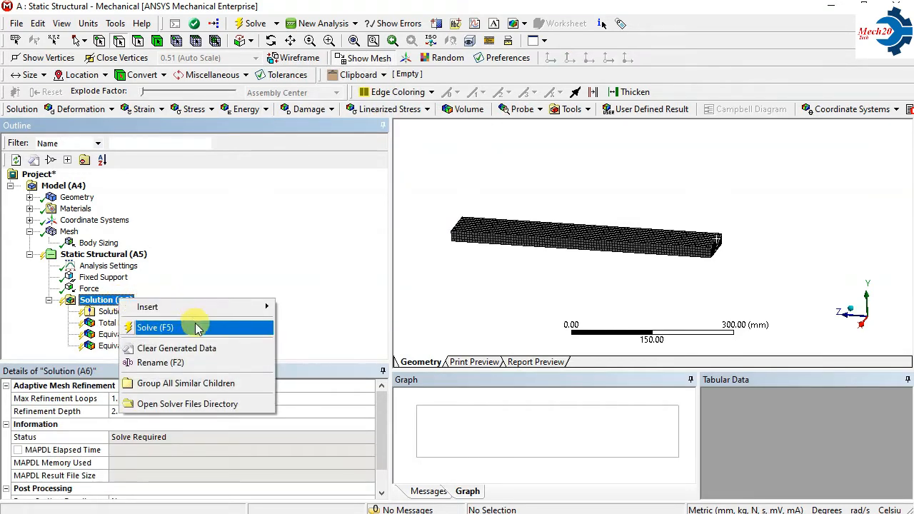
{"action": "left_click", "coordinate": [196, 330]}
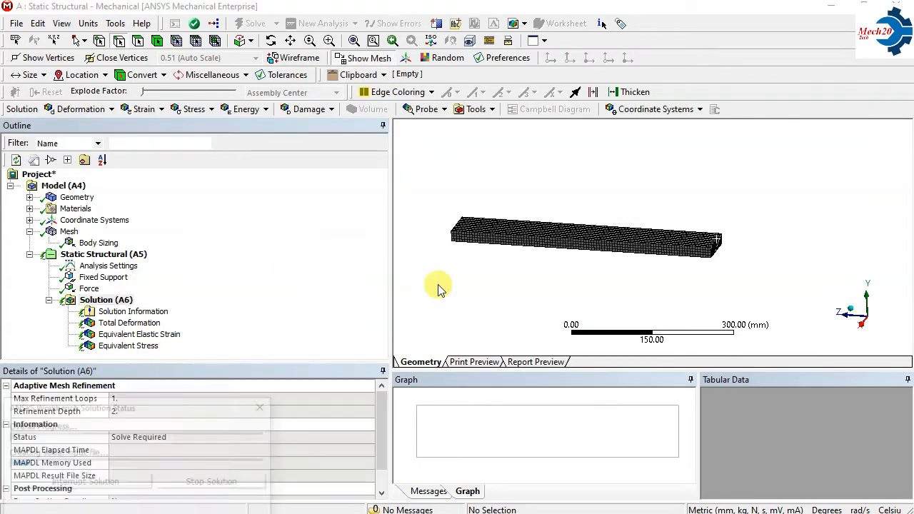
{"action": "left_click", "coordinate": [139, 324]}
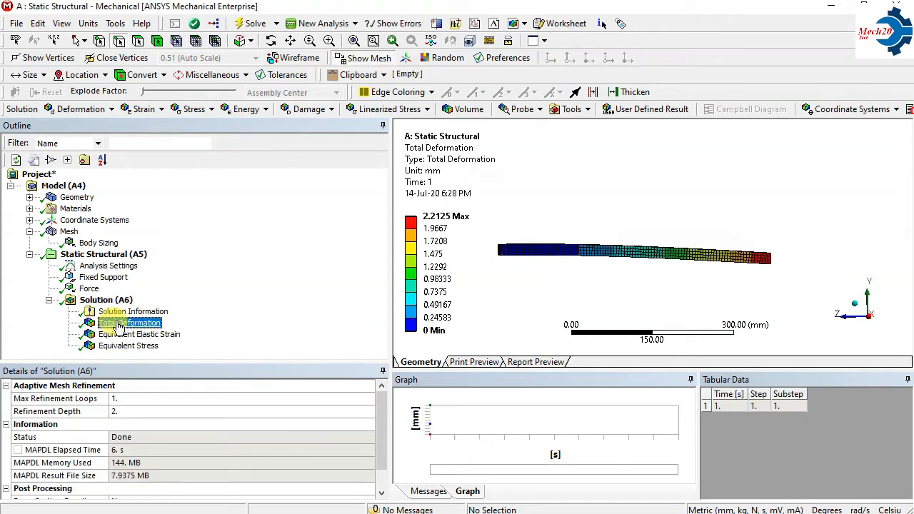
{"action": "scroll", "coordinate": [611, 297], "scroll_direction": "up", "scroll_amount": 1}
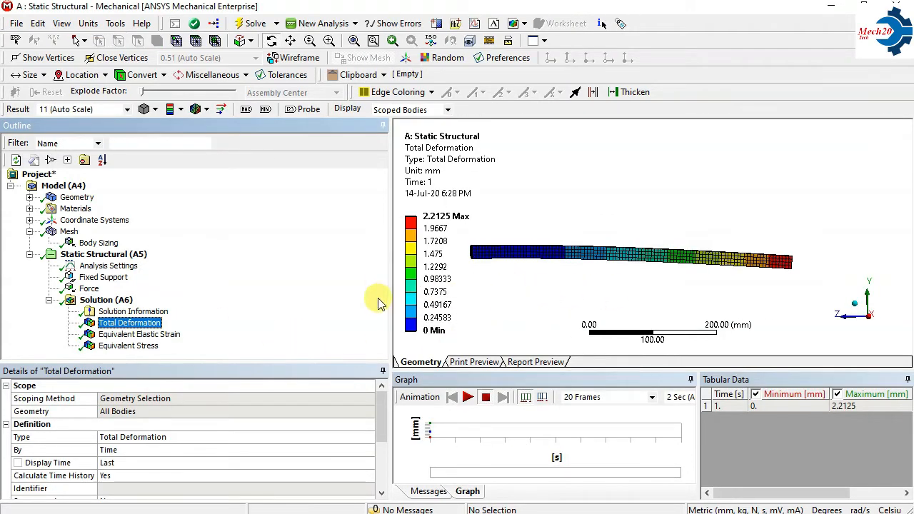
{"action": "scroll", "coordinate": [618, 293], "scroll_direction": "up", "scroll_amount": 1}
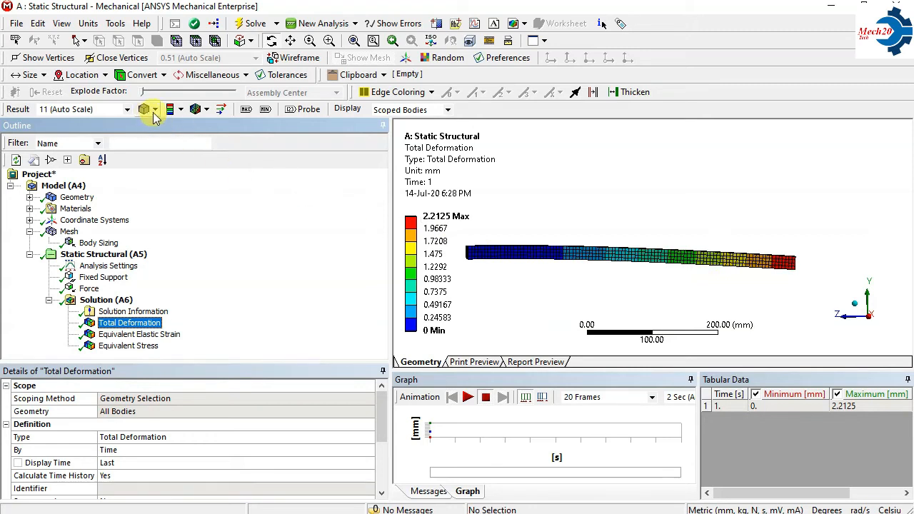
Overlay the undeformed wireframe on the total deformation plot and switch the overlay to the undeformed model.
{"action": "left_click", "coordinate": [198, 112]}
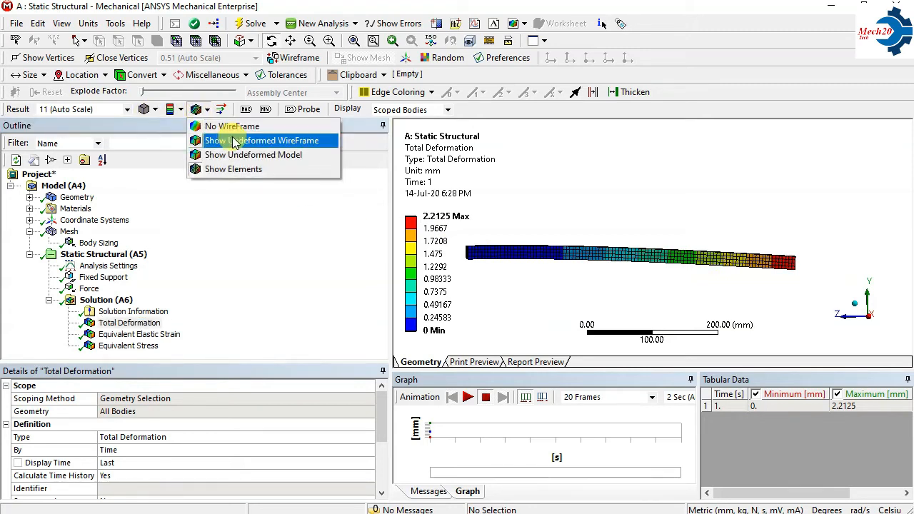
{"action": "left_click", "coordinate": [235, 140]}
{"action": "left_click", "coordinate": [208, 109]}
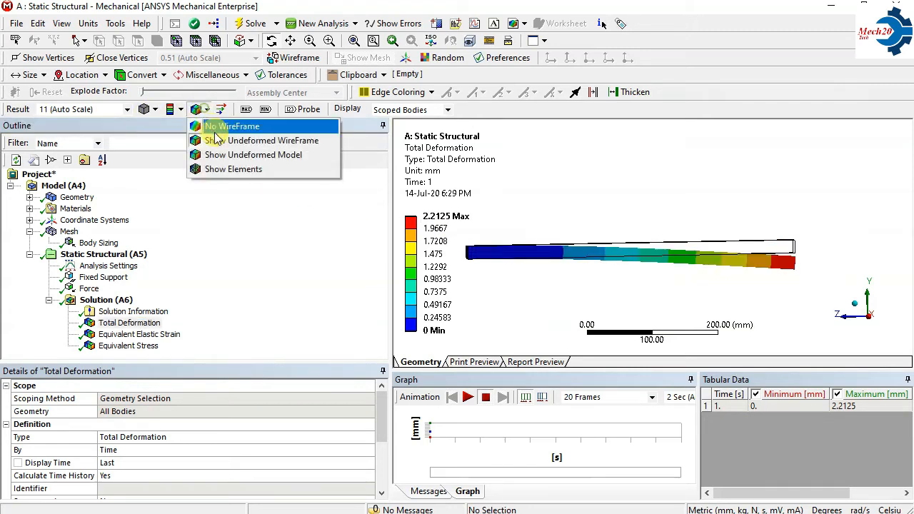
{"action": "left_click", "coordinate": [253, 160]}
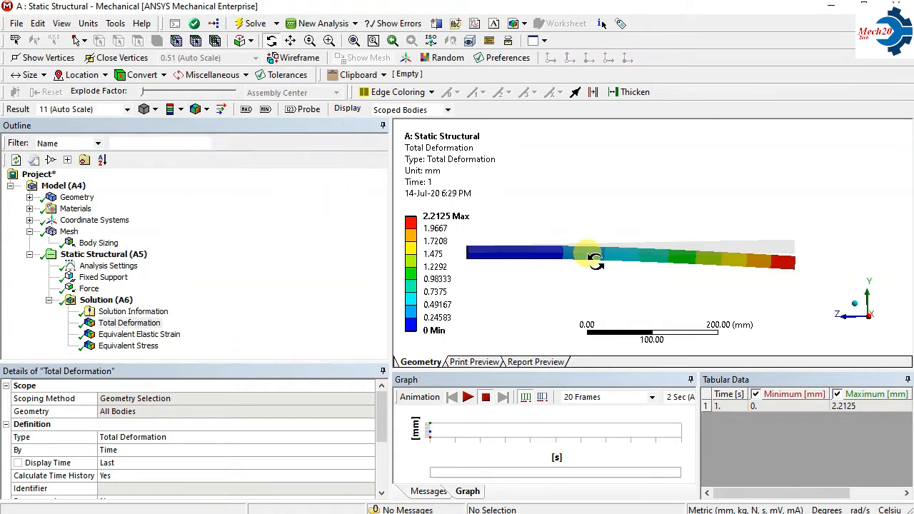
{"action": "scroll", "coordinate": [651, 284], "scroll_direction": "up", "scroll_amount": 1}
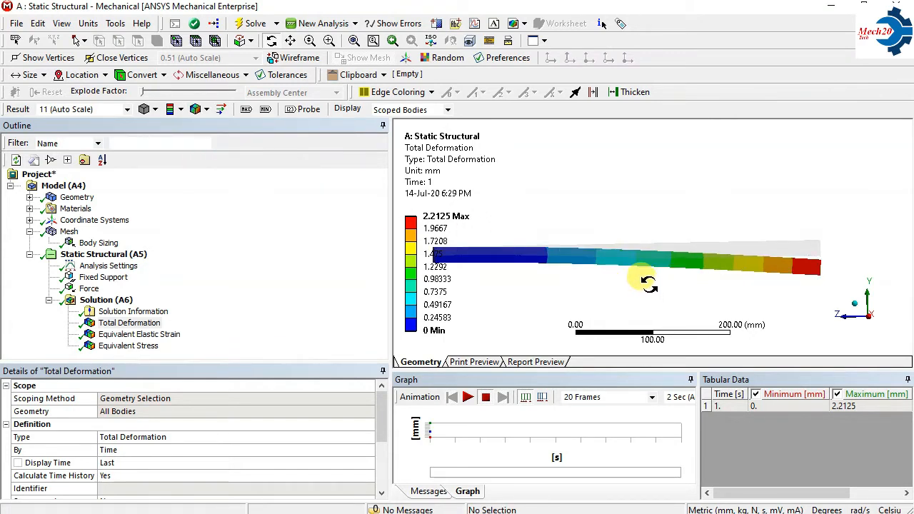
{"action": "middle_click_drag", "start_coordinate": [649, 284], "coordinate": [637, 249]}
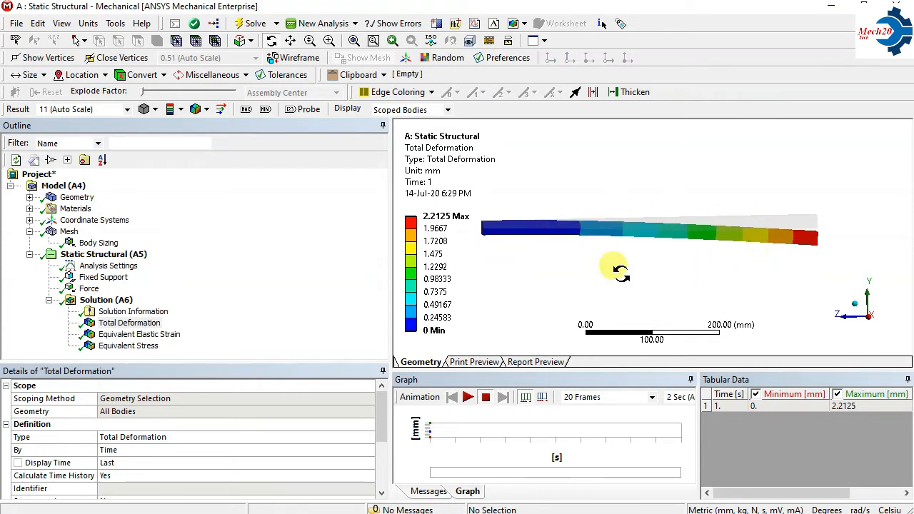
Review the equivalent elastic strain and equivalent stress plots and return to the total deformation result.
{"action": "left_click", "coordinate": [141, 335]}
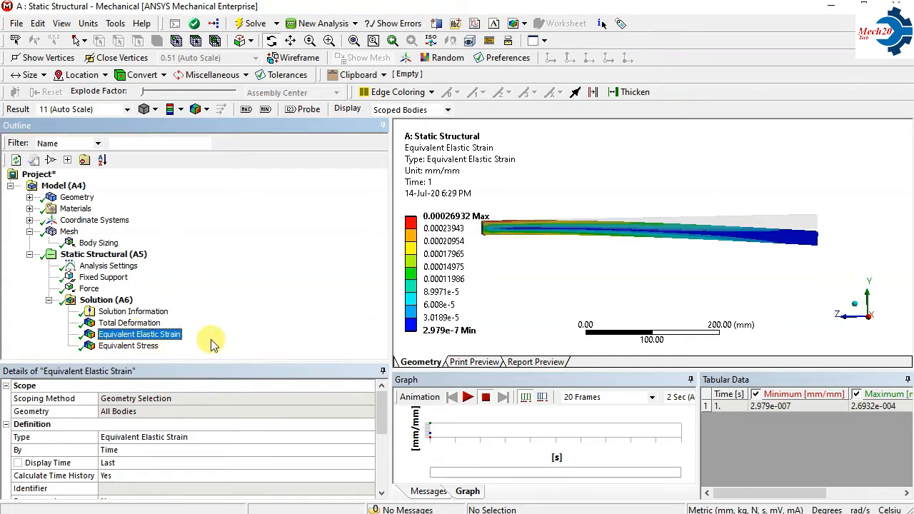
{"action": "left_click", "coordinate": [139, 350]}
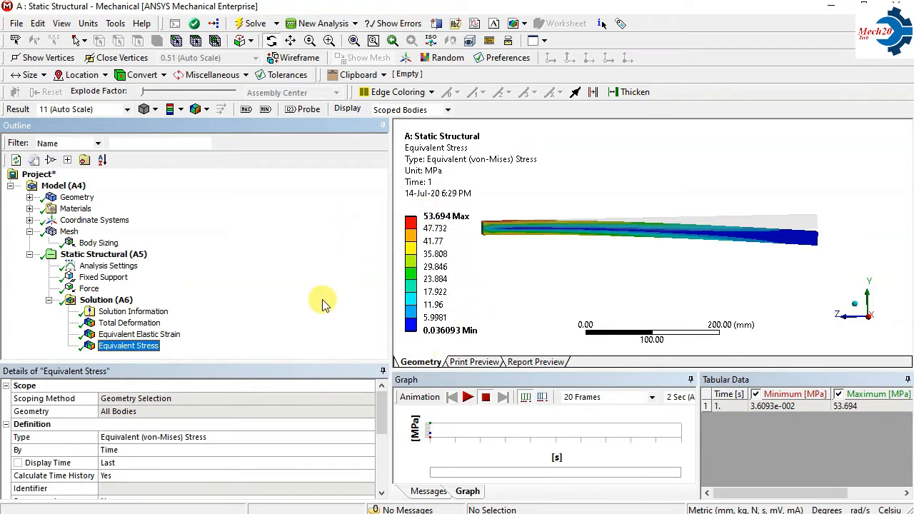
{"action": "left_click", "coordinate": [121, 324]}
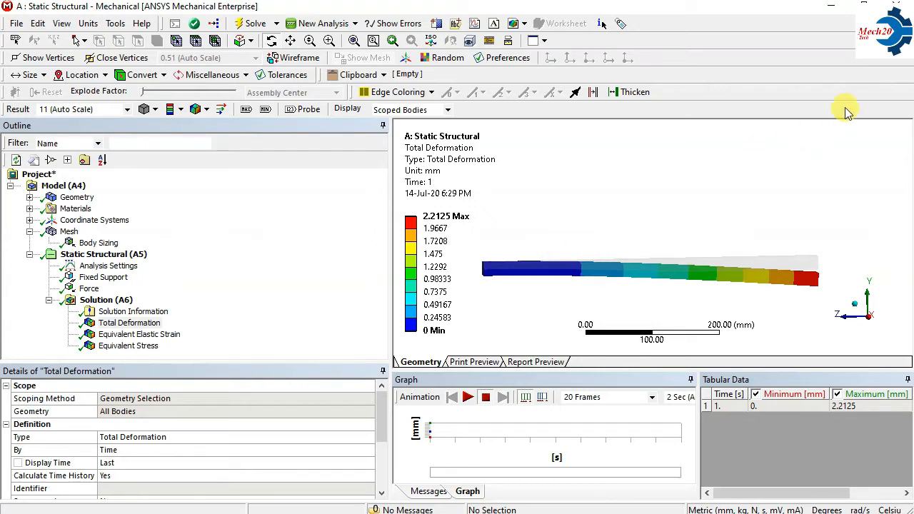
Close Mechanical and add a Modal system linked to the Static Structural Solution, sharing engineering data, geometry and model.
{"action": "left_click", "coordinate": [898, 5]}
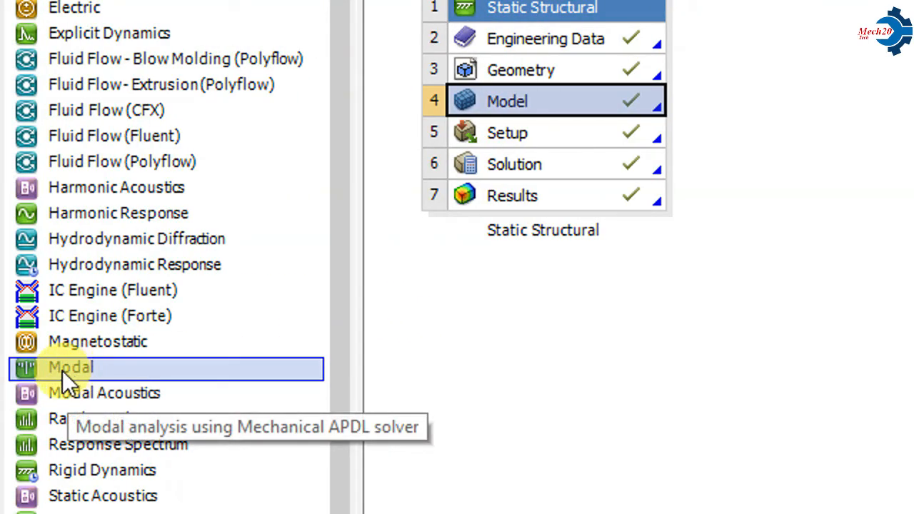
{"action": "left_click_drag", "start_coordinate": [62, 371], "coordinate": [536, 40]}
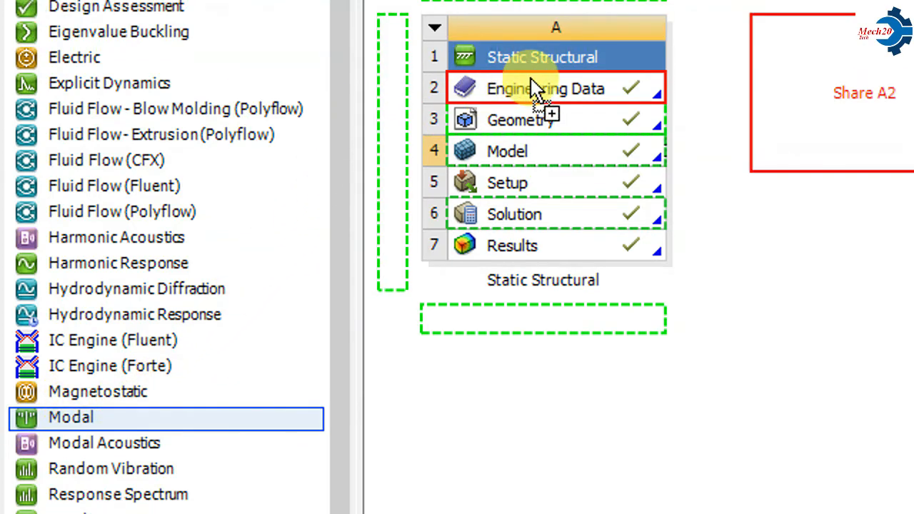
{"action": "left_click_drag", "start_coordinate": [534, 89], "coordinate": [581, 207]}
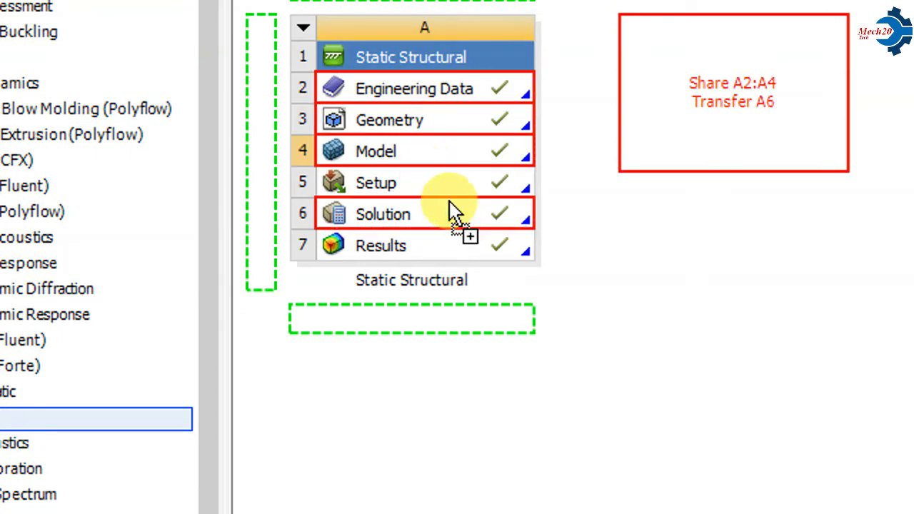
{"action": "left_click_drag", "start_coordinate": [449, 215], "coordinate": [449, 215]}
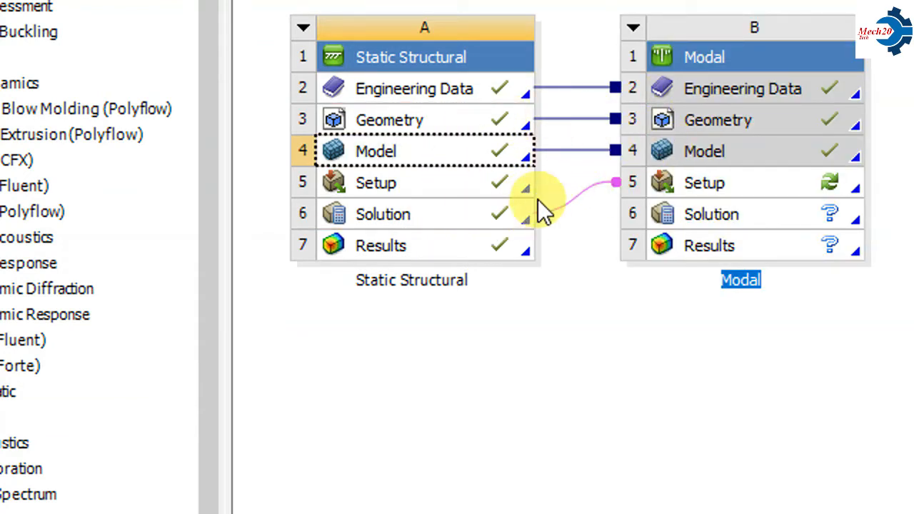
Open the Modal system's setup in Mechanical and re-solve the static structural solution that supplies the pre-stress.
{"action": "double_click", "coordinate": [713, 182]}
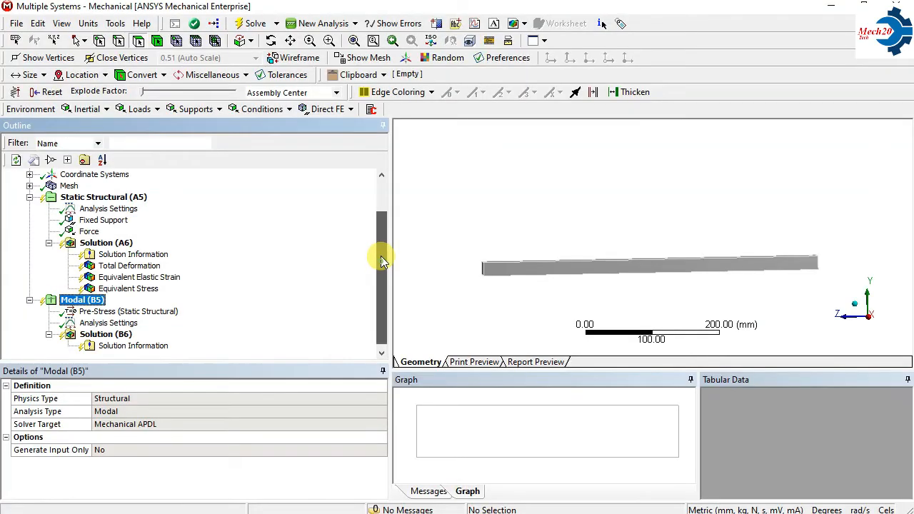
{"action": "left_click_drag", "start_coordinate": [379, 253], "coordinate": [380, 274]}
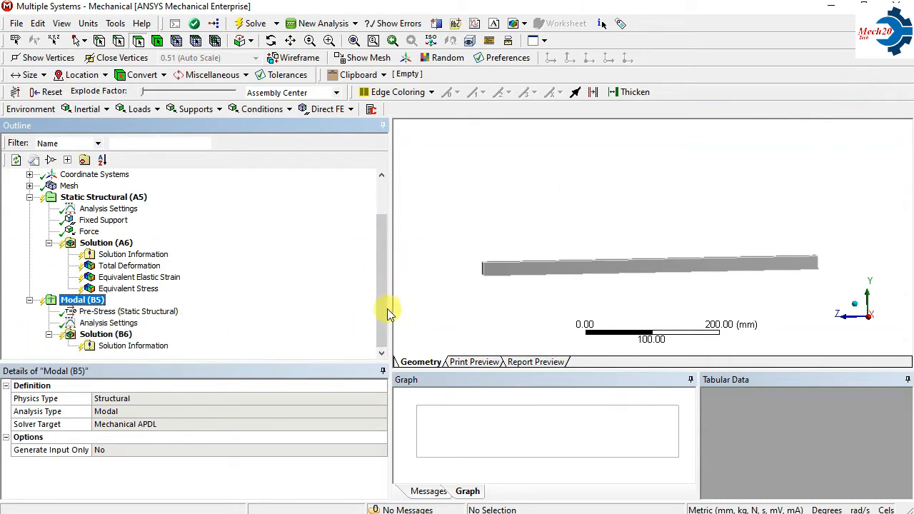
{"action": "left_click_drag", "start_coordinate": [386, 313], "coordinate": [376, 337]}
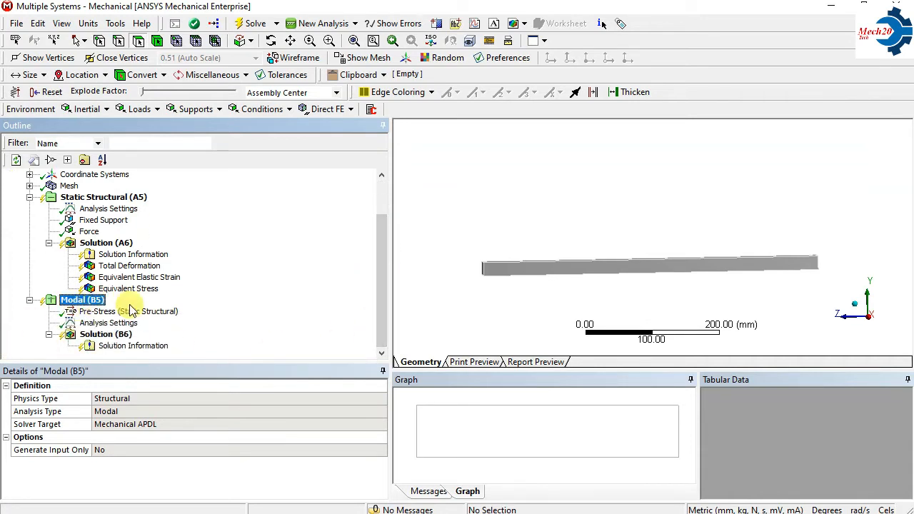
{"action": "left_click_drag", "start_coordinate": [379, 300], "coordinate": [379, 243]}
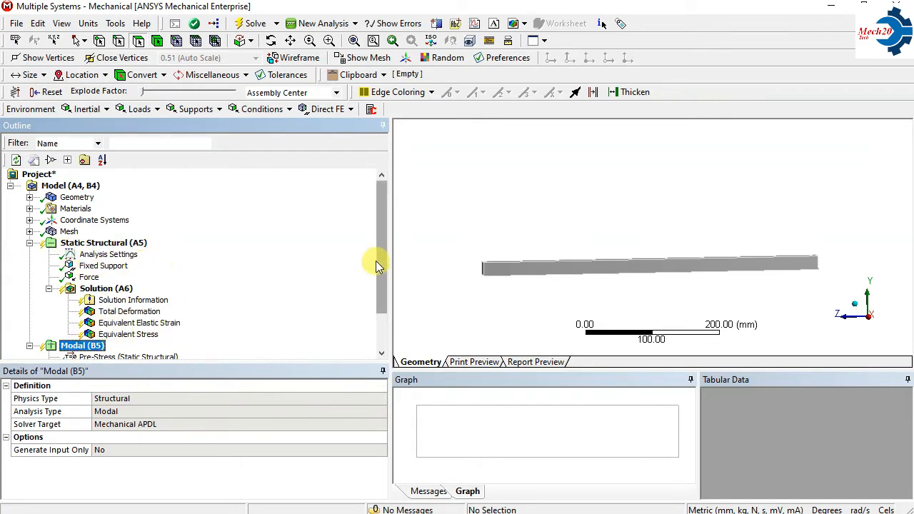
{"action": "left_click_drag", "start_coordinate": [381, 261], "coordinate": [381, 328]}
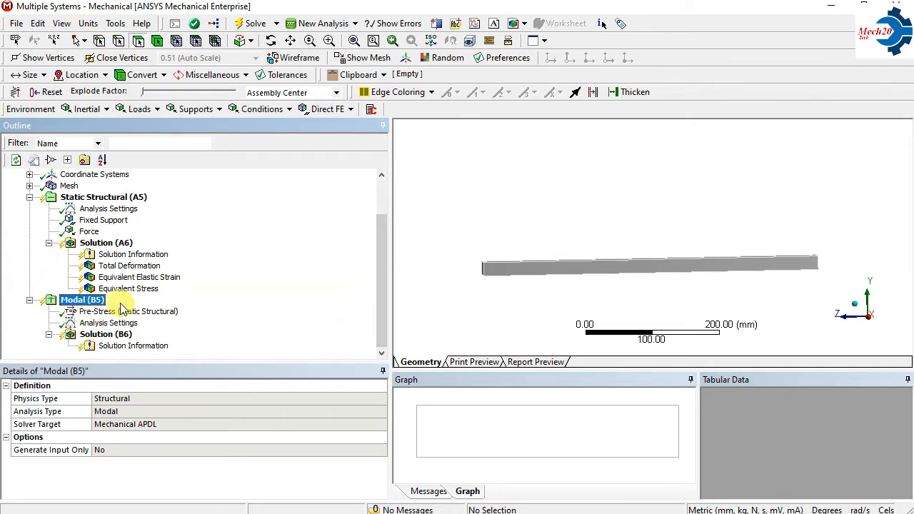
{"action": "right_click", "coordinate": [102, 244]}
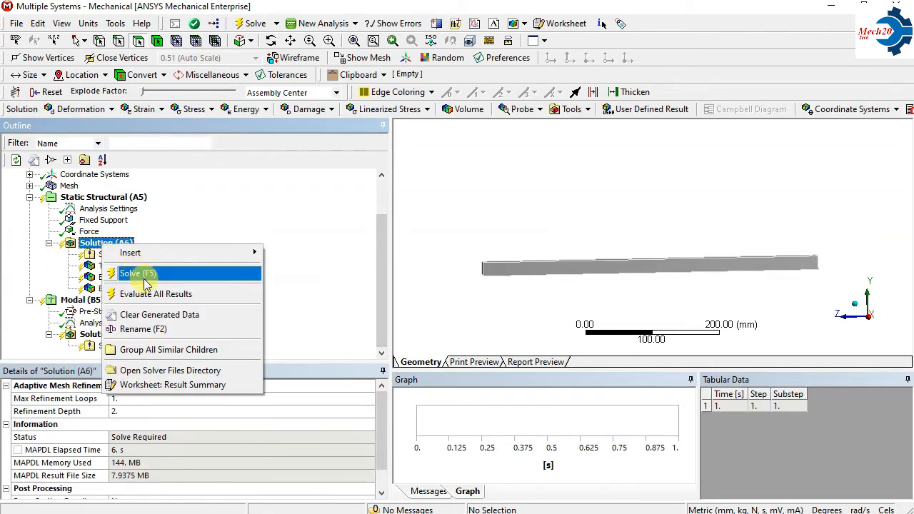
{"action": "left_click", "coordinate": [146, 283]}
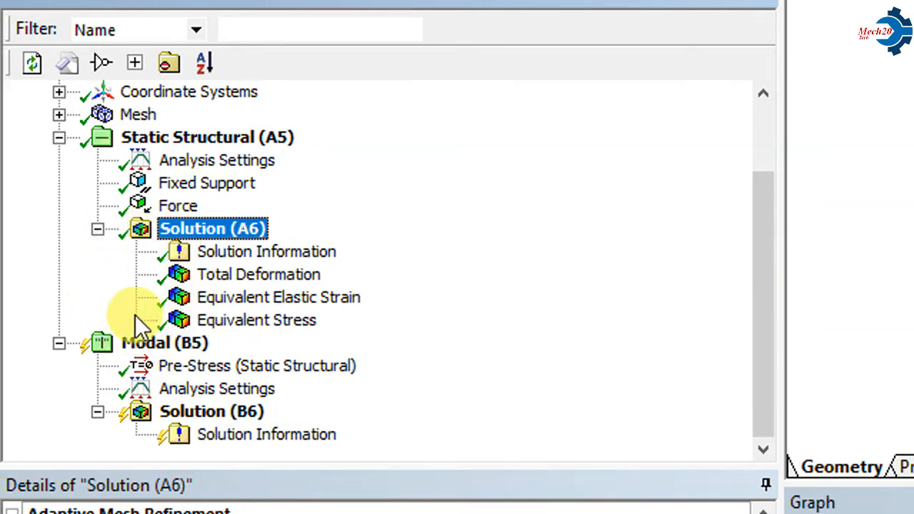
Select the modal analysis's static structural pre-stress condition and solve the modal solution.
{"action": "left_click", "coordinate": [261, 370]}
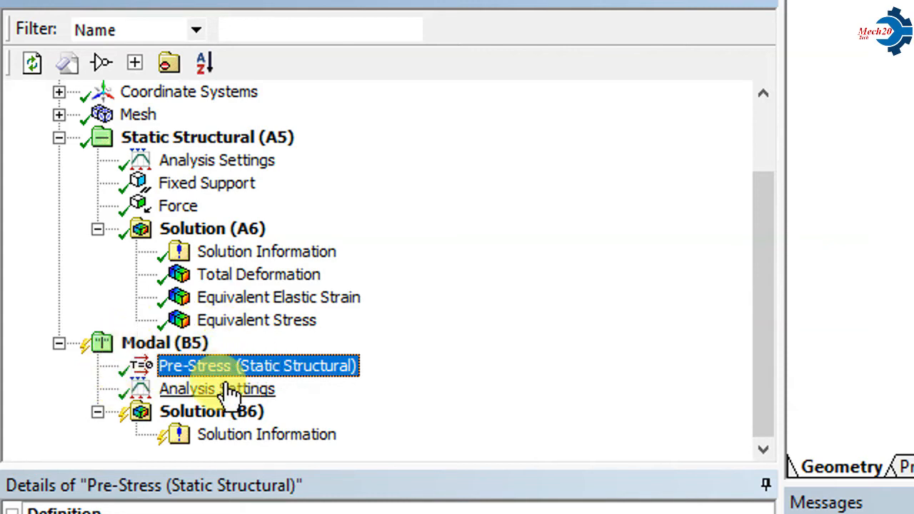
{"action": "right_click", "coordinate": [214, 422]}
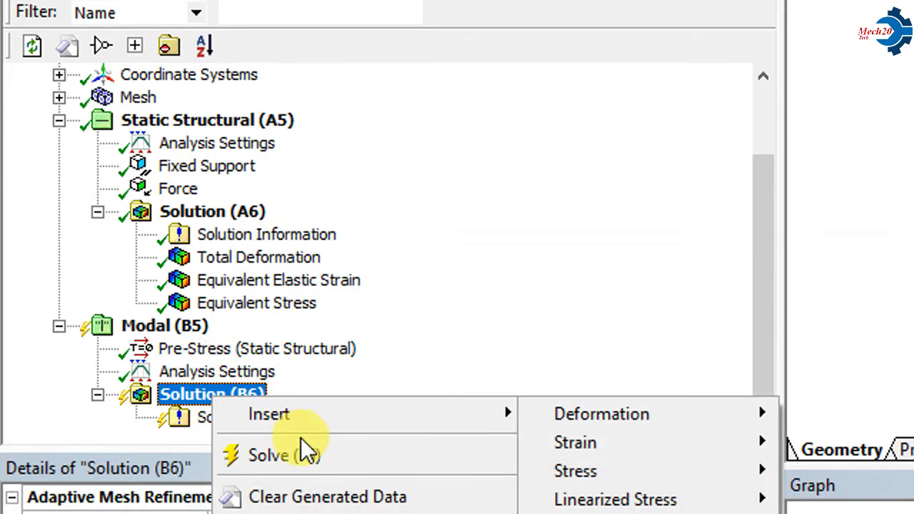
{"action": "left_click", "coordinate": [304, 472]}
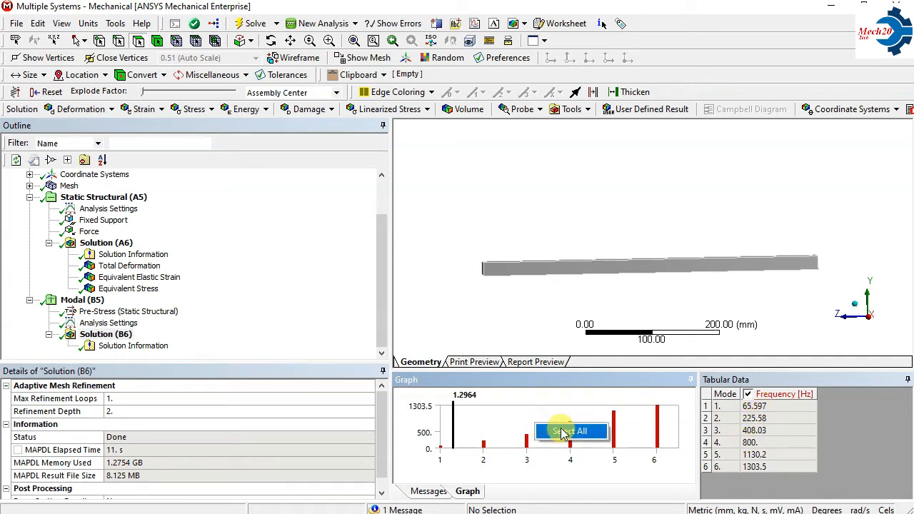
Select all modes in the frequency graph and create mode shape results for them.
{"action": "left_click", "coordinate": [383, 286]}
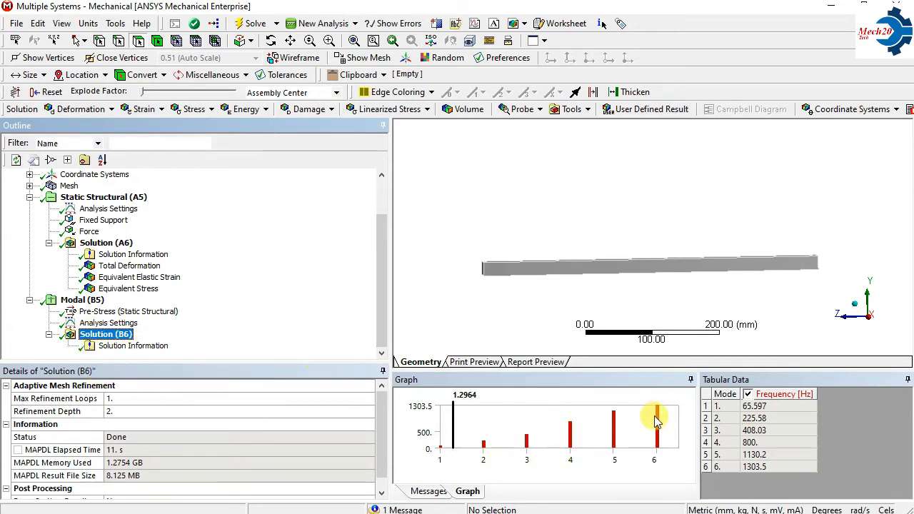
{"action": "right_click", "coordinate": [547, 428]}
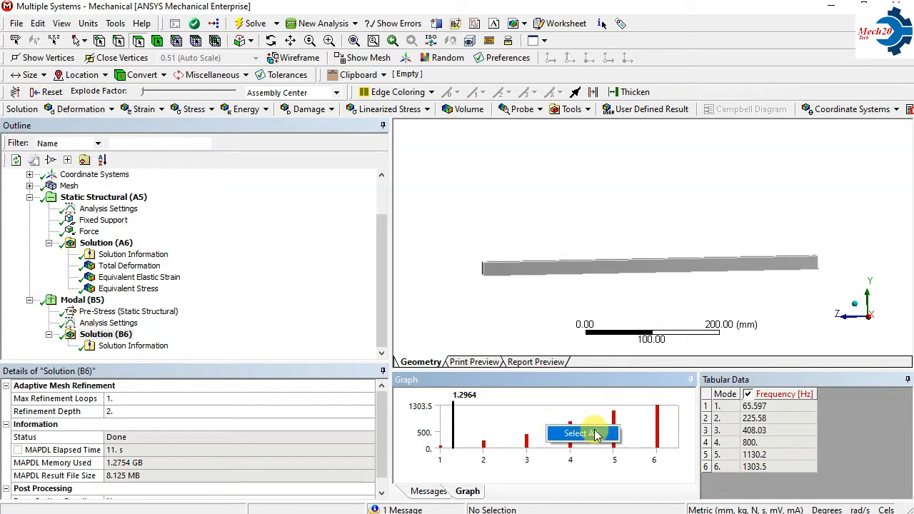
{"action": "left_click", "coordinate": [599, 434]}
{"action": "right_click", "coordinate": [529, 429]}
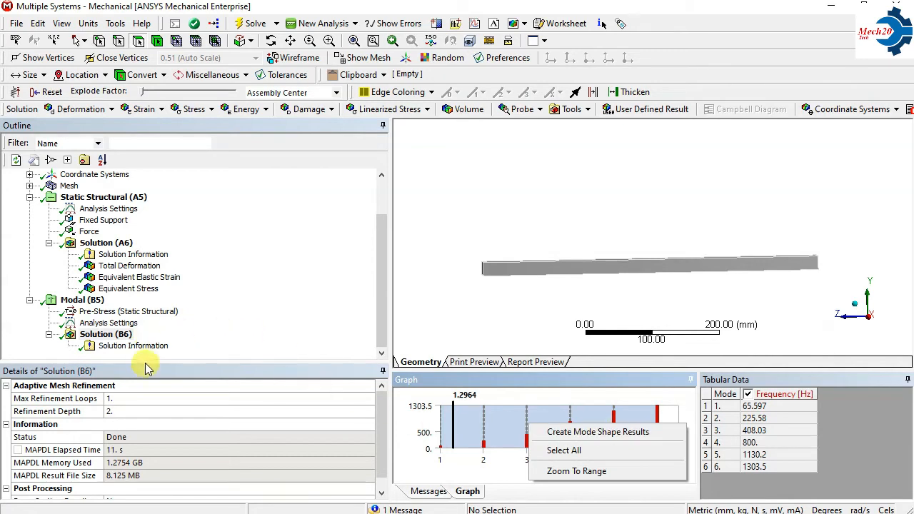
{"action": "left_click", "coordinate": [597, 433]}
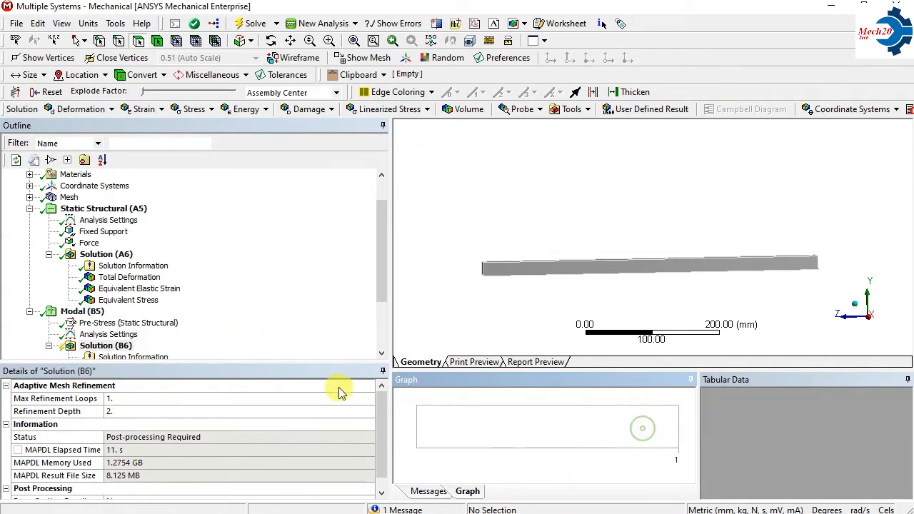
Compute the six total deformation results in the modal solution and display the first mode shape.
{"action": "left_click_drag", "start_coordinate": [377, 255], "coordinate": [322, 327]}
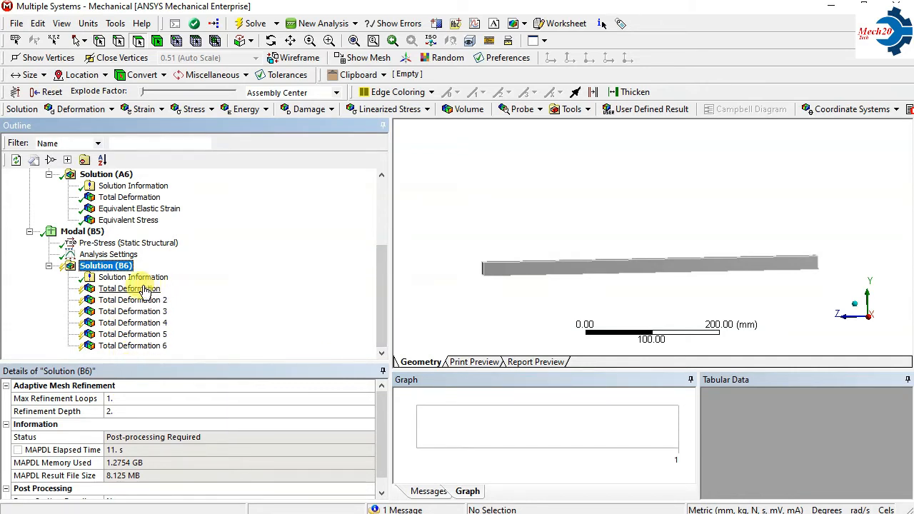
{"action": "right_click", "coordinate": [109, 265]}
{"action": "left_click", "coordinate": [181, 296]}
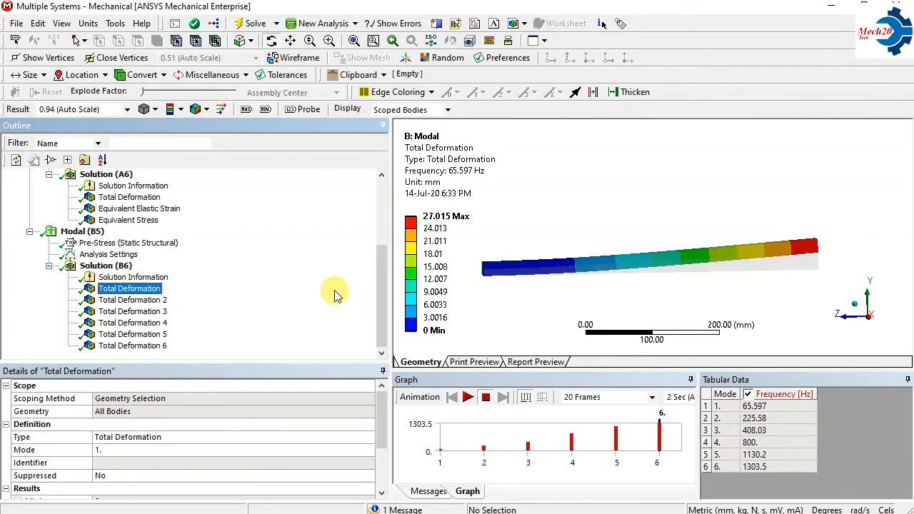
Look through the modal total deformation plots up to the sixth mode and return to the first mode.
{"action": "left_click", "coordinate": [143, 300]}
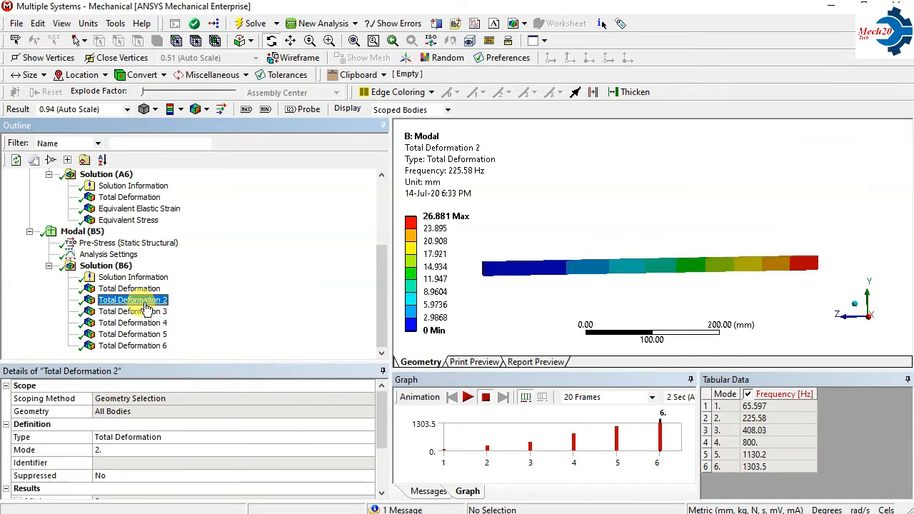
{"action": "left_click", "coordinate": [150, 322]}
{"action": "left_click", "coordinate": [152, 335]}
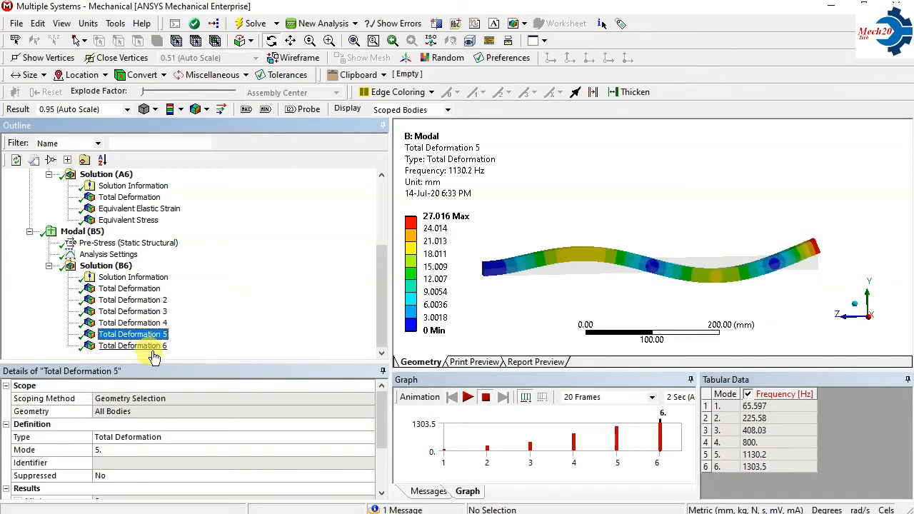
{"action": "left_click", "coordinate": [153, 347]}
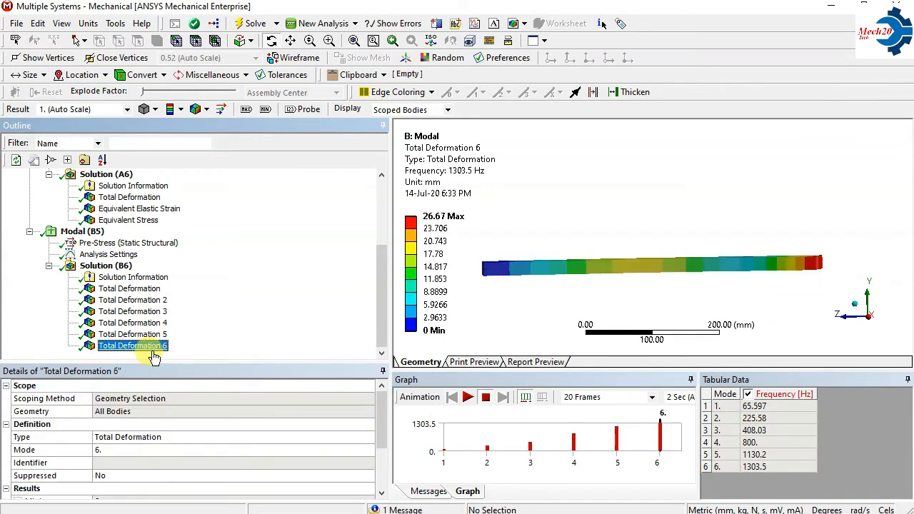
{"action": "left_click", "coordinate": [143, 312]}
{"action": "left_click", "coordinate": [143, 300]}
{"action": "left_click", "coordinate": [139, 288]}
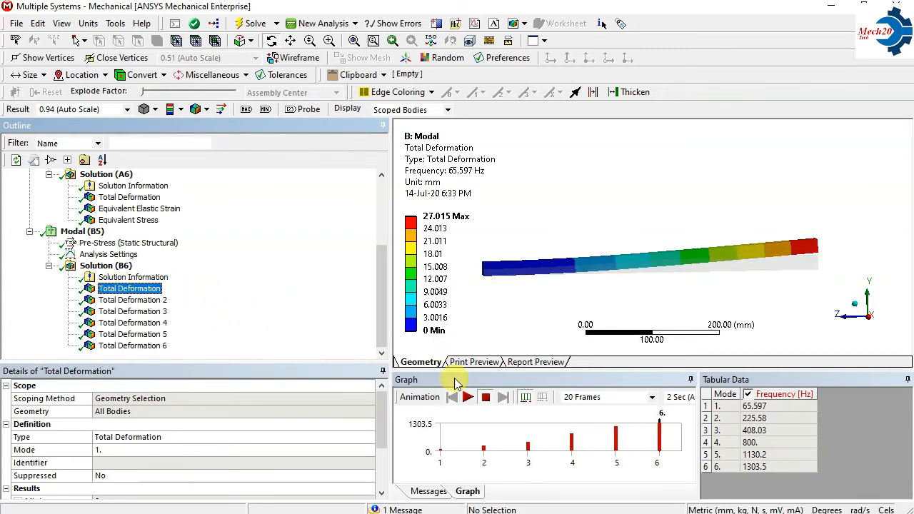
Animate the first and second mode shapes of the beam, examining the second one from a rotated angle.
{"action": "left_click", "coordinate": [467, 398]}
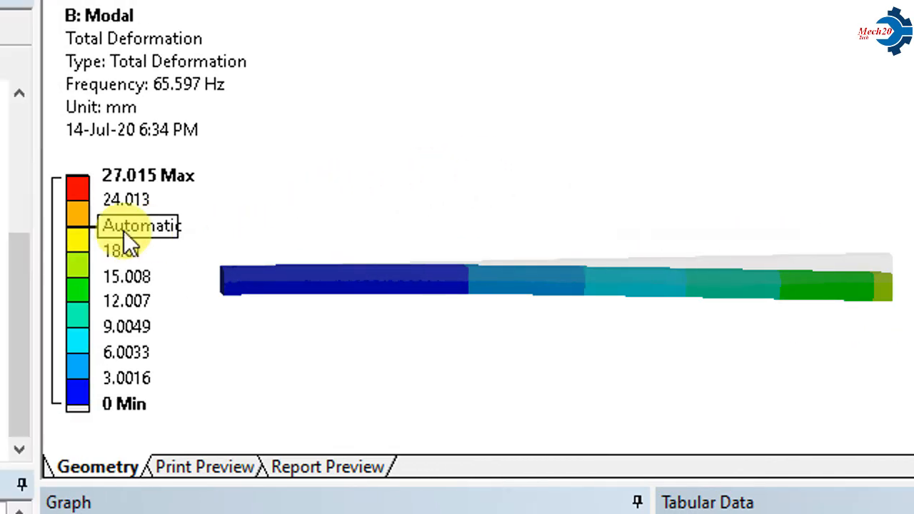
{"action": "left_click", "coordinate": [279, 175]}
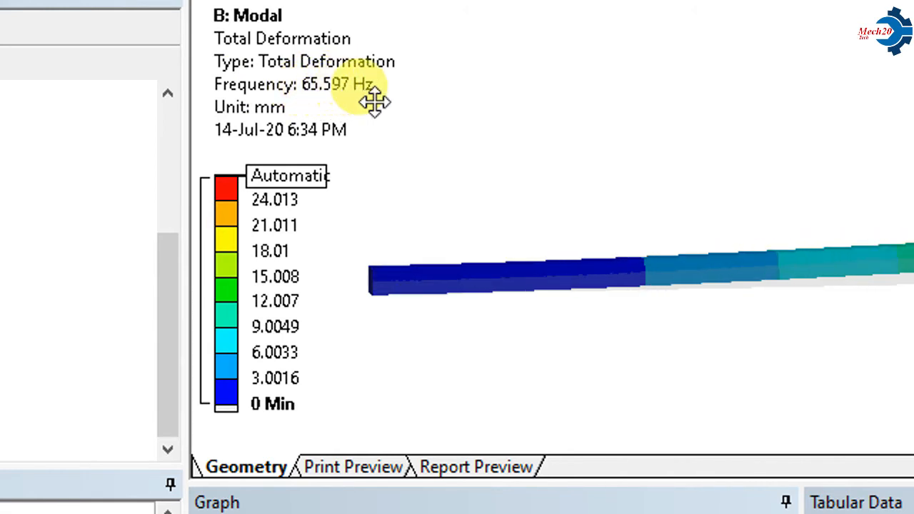
{"action": "mouse_move", "coordinate": [288, 288]}
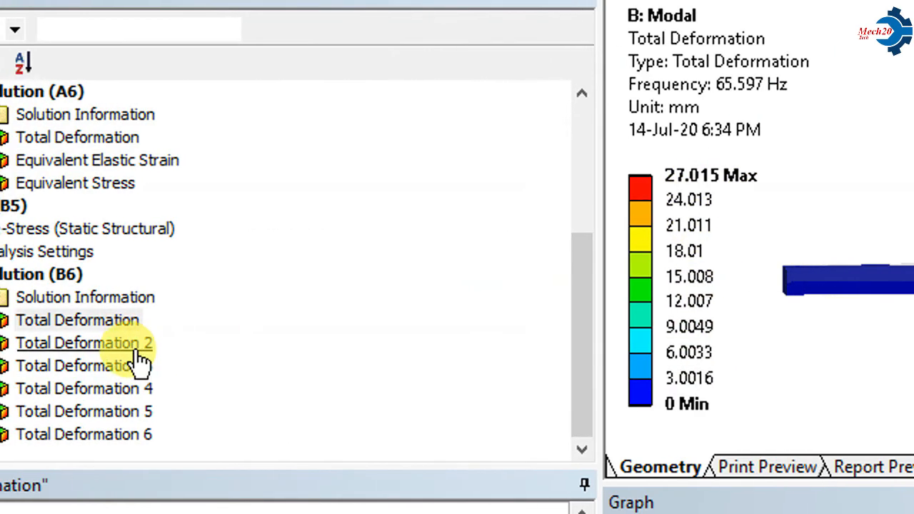
{"action": "left_click", "coordinate": [61, 346]}
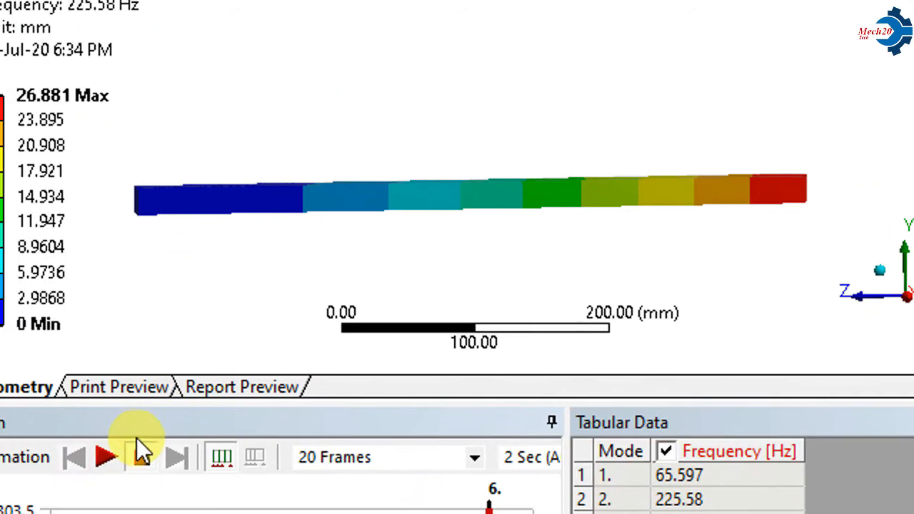
{"action": "left_click", "coordinate": [126, 448]}
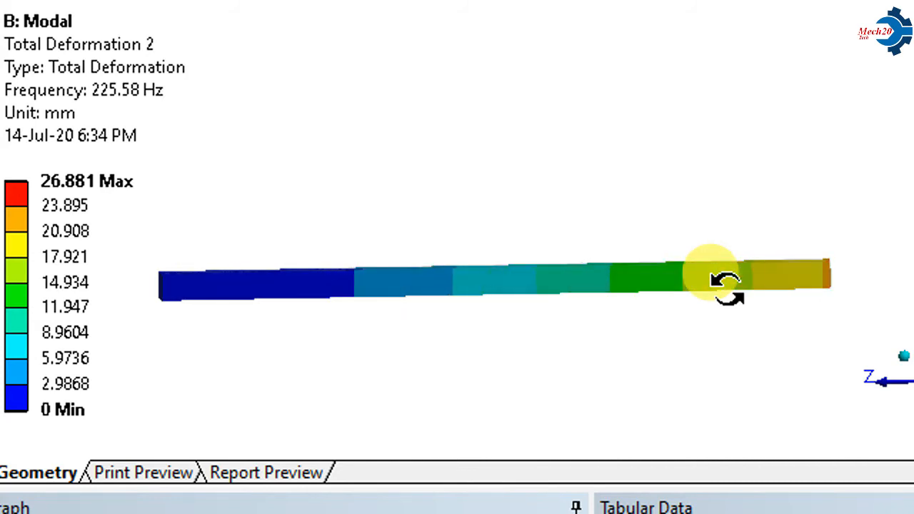
{"action": "left_click_drag", "start_coordinate": [704, 292], "coordinate": [649, 294]}
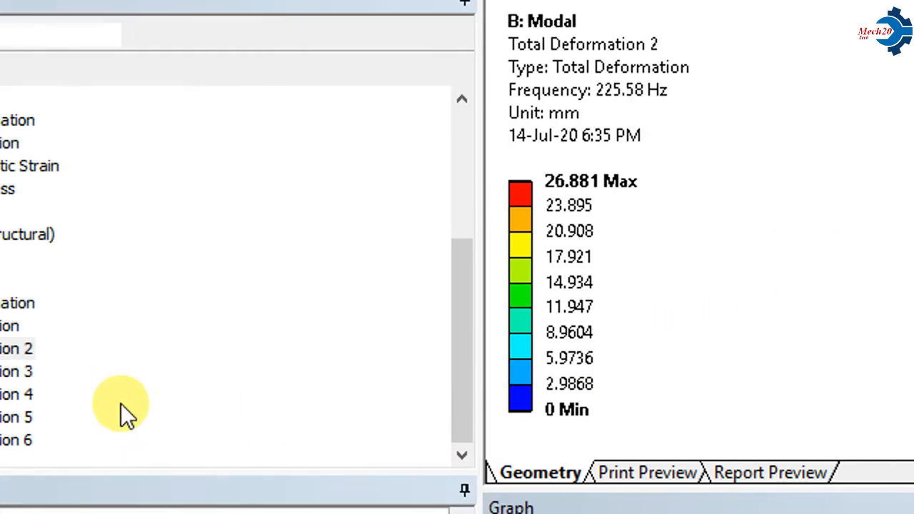
Animate the third and fourth mode shapes of the beam.
{"action": "left_click", "coordinate": [18, 373]}
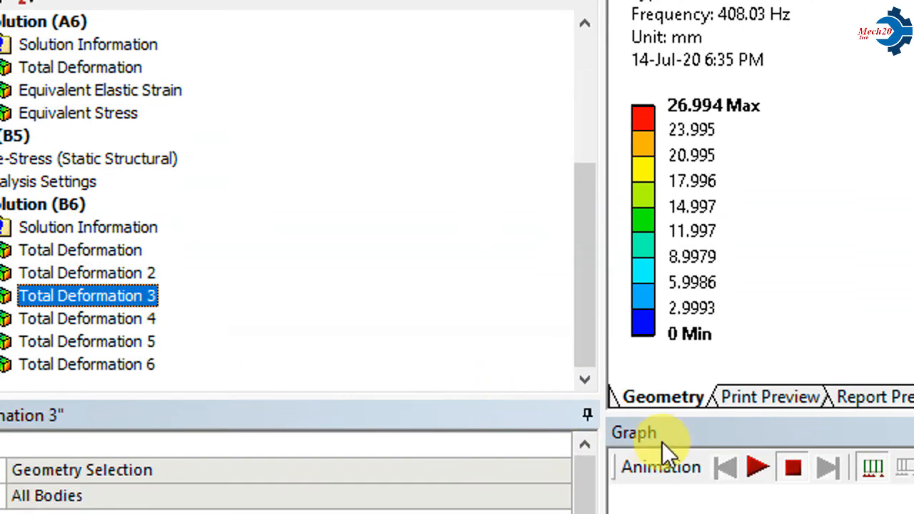
{"action": "left_click", "coordinate": [753, 464]}
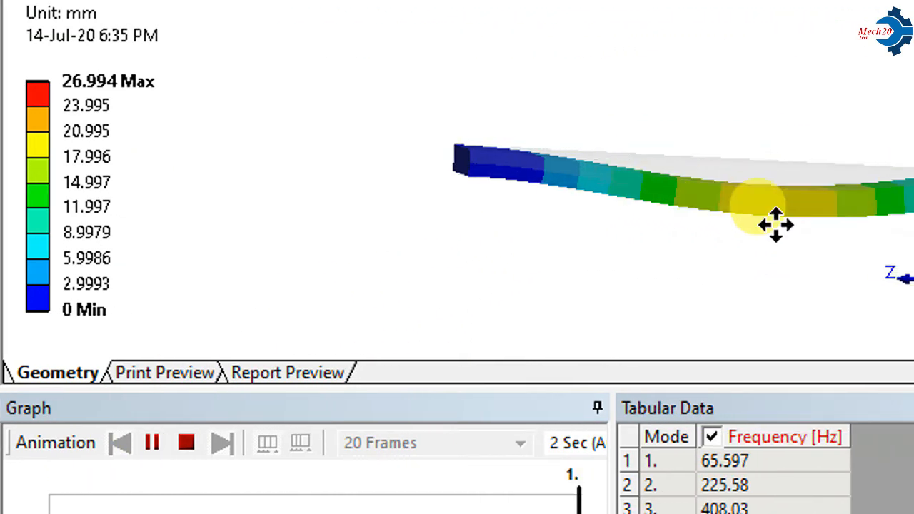
{"action": "middle_click_drag", "start_coordinate": [777, 225], "coordinate": [508, 231], "text": "ctrl"}
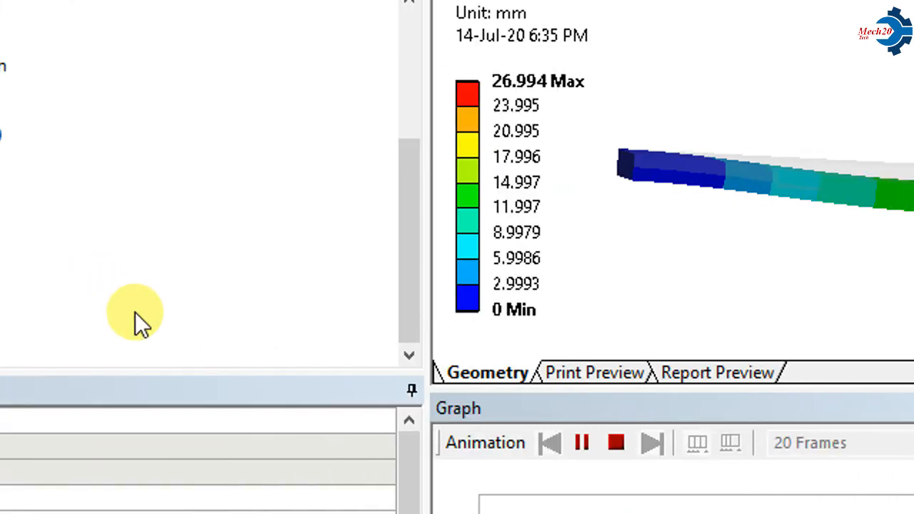
{"action": "left_click", "coordinate": [136, 294]}
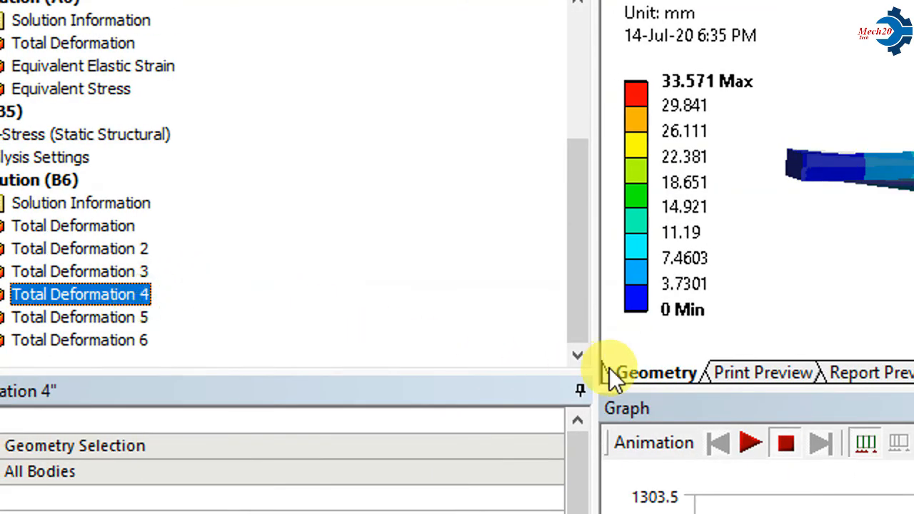
{"action": "left_click", "coordinate": [748, 443]}
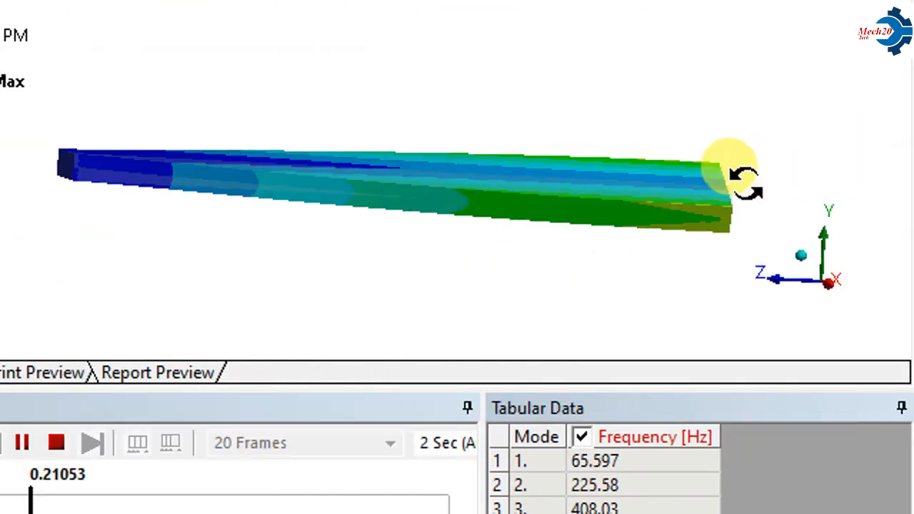
Examine the animated fourth mode shape of the beam from the end and from several rotated angles.
{"action": "left_click_drag", "start_coordinate": [541, 207], "coordinate": [325, 200]}
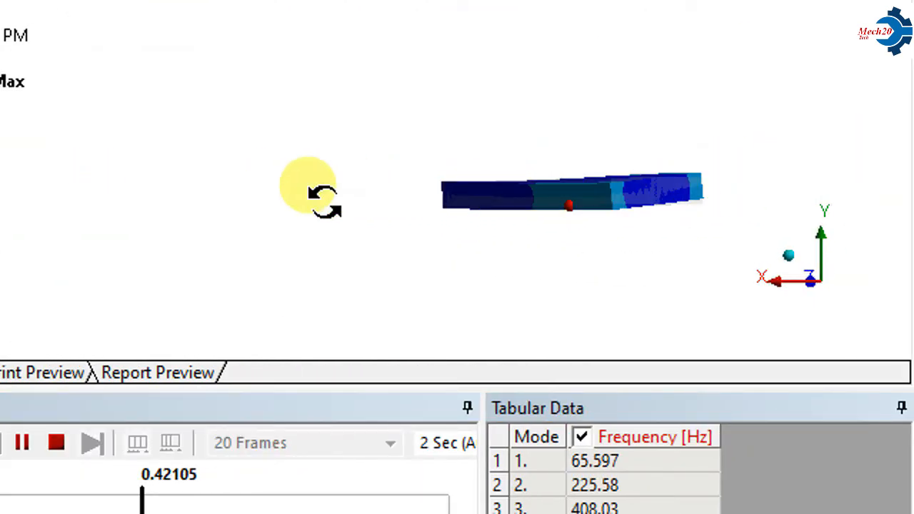
{"action": "left_click_drag", "start_coordinate": [527, 206], "coordinate": [588, 217]}
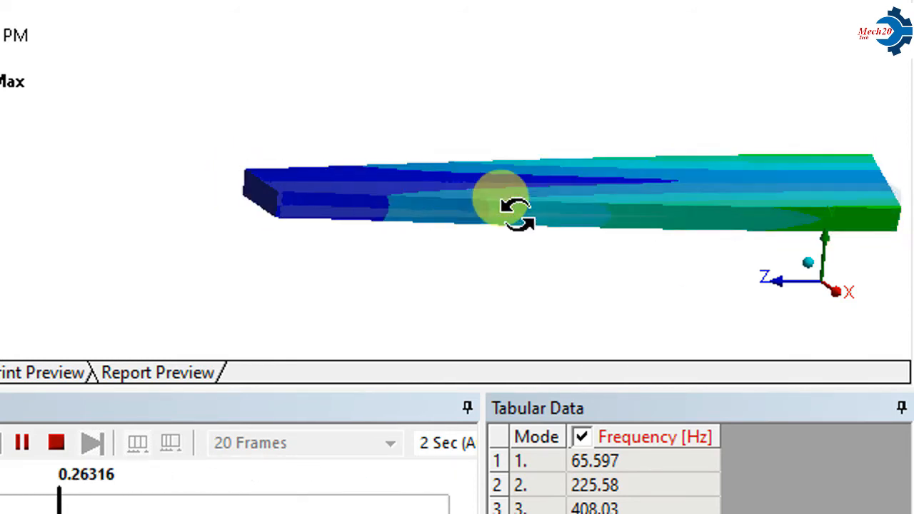
{"action": "left_click_drag", "start_coordinate": [559, 218], "coordinate": [364, 220]}
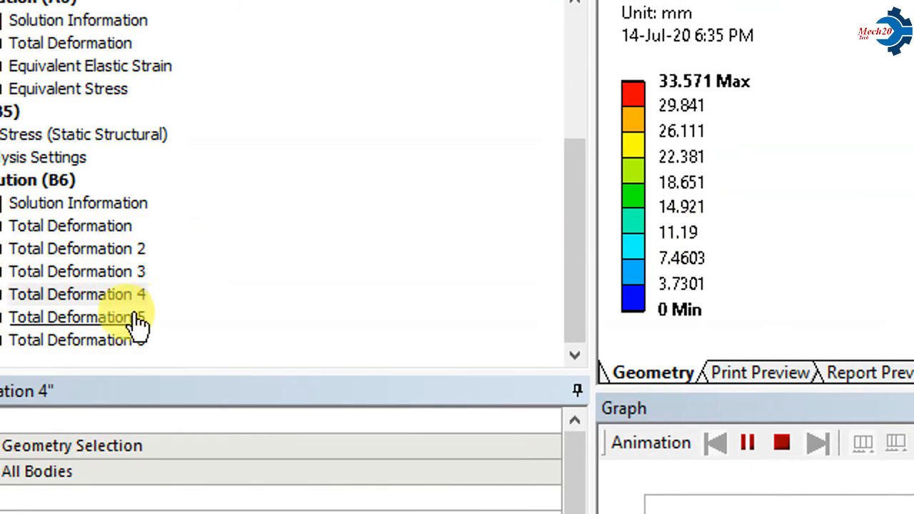
Animate the fifth and sixth mode shapes of the beam, examining the sixth one from a rotated angle above.
{"action": "left_click", "coordinate": [139, 319]}
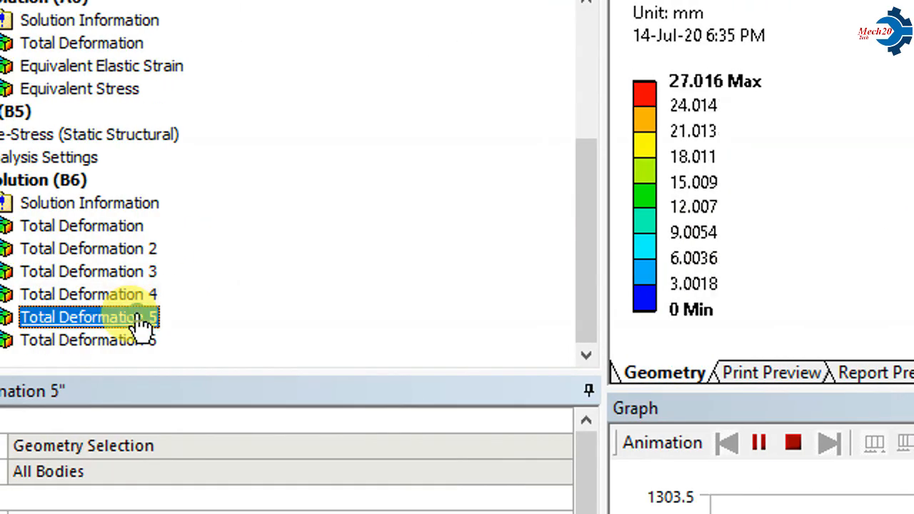
{"action": "left_click", "coordinate": [760, 440]}
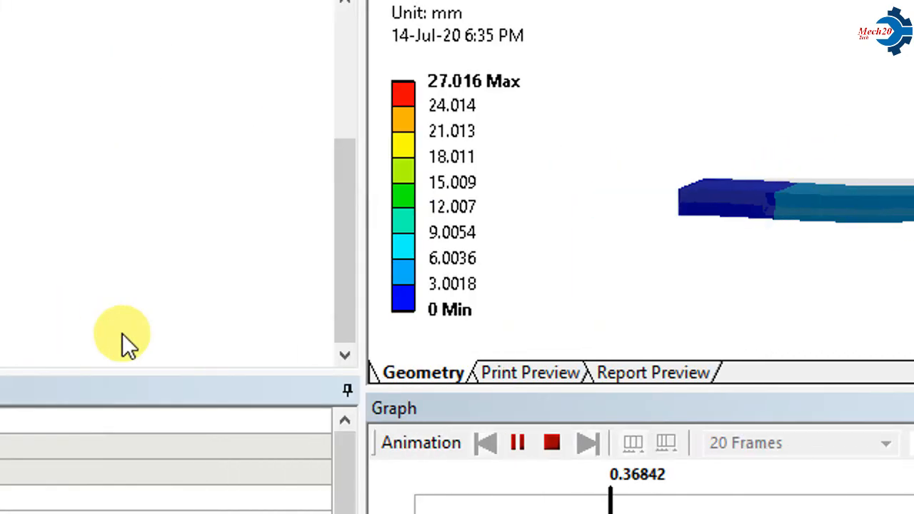
{"action": "left_click", "coordinate": [135, 340]}
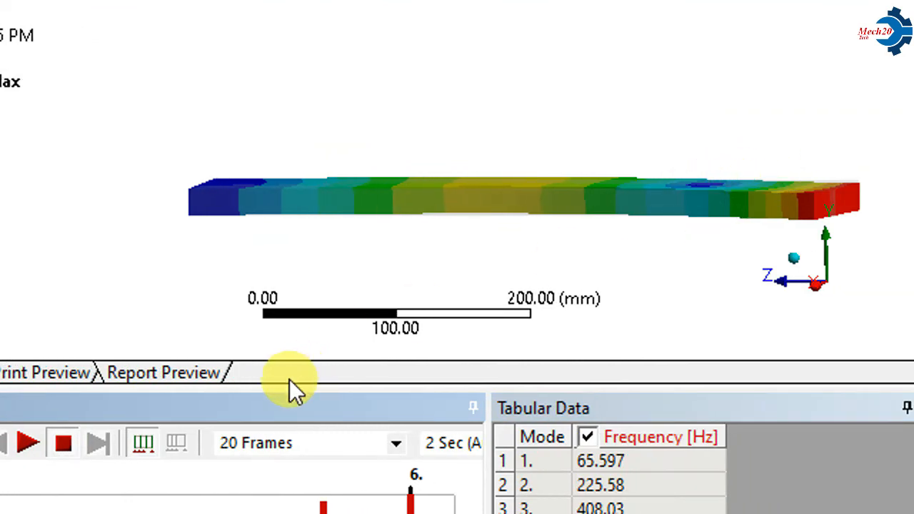
{"action": "left_click", "coordinate": [30, 443]}
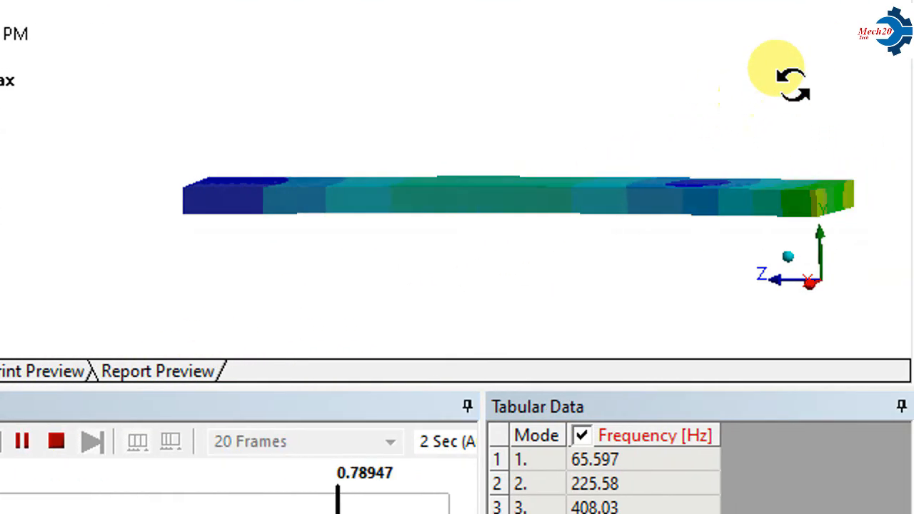
{"action": "left_click_drag", "start_coordinate": [745, 143], "coordinate": [571, 367]}
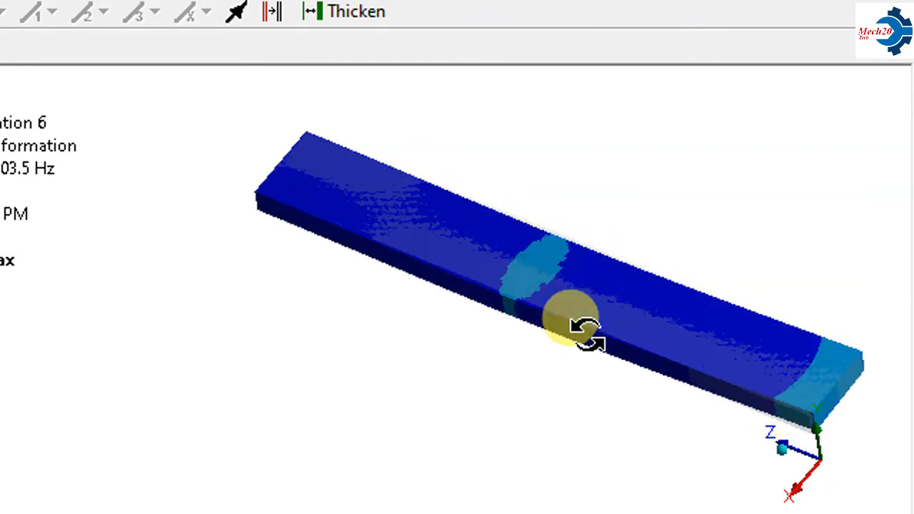